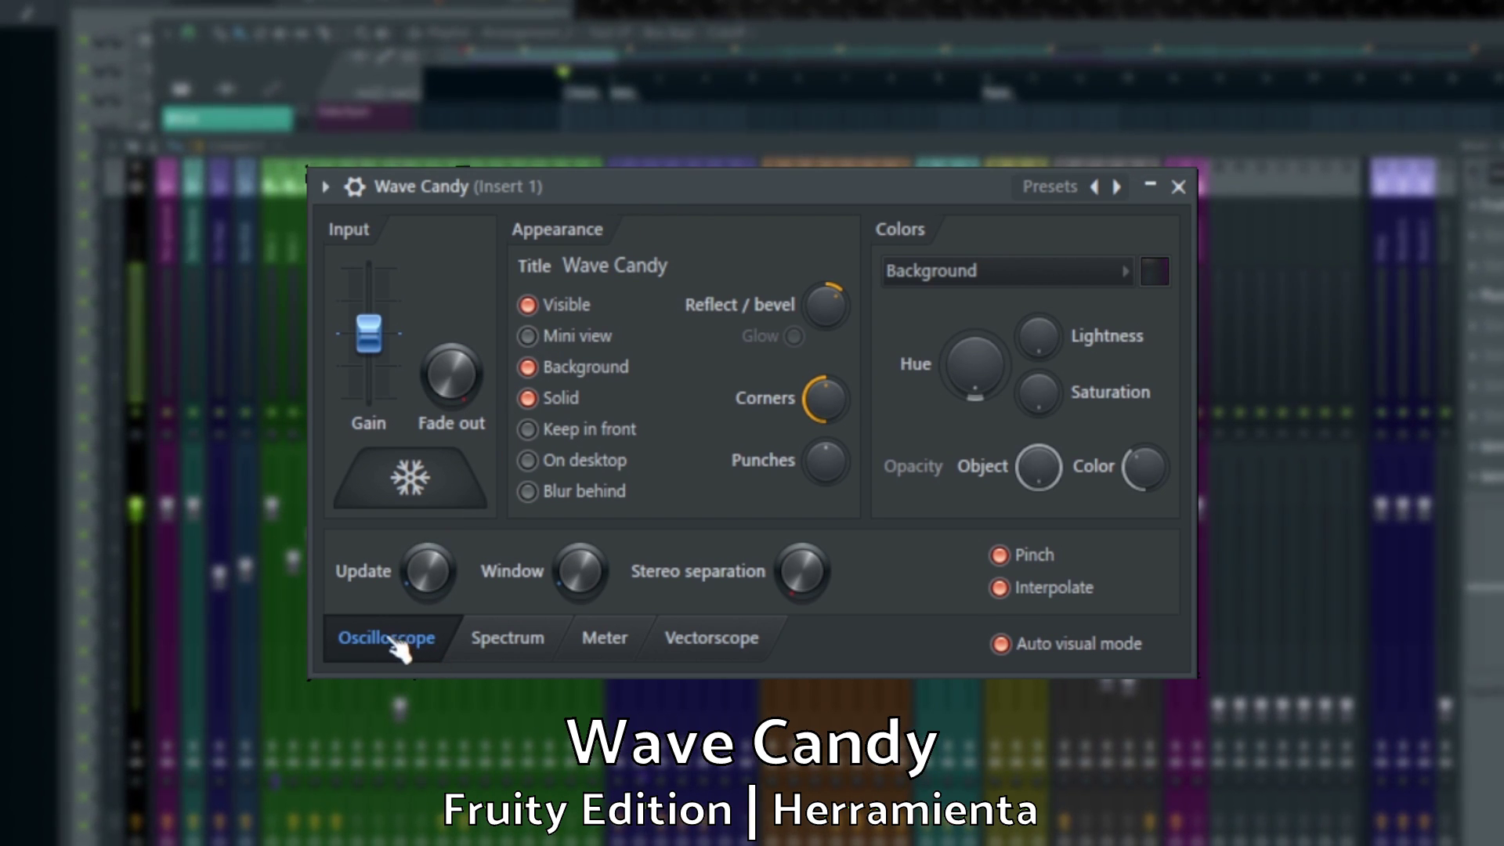
# Look through Wave Candy's Oscilloscope, Spectrum, Meter and Vectorscope settings, comparing the options each visualisation mode offers.
pyautogui.click(520, 648)
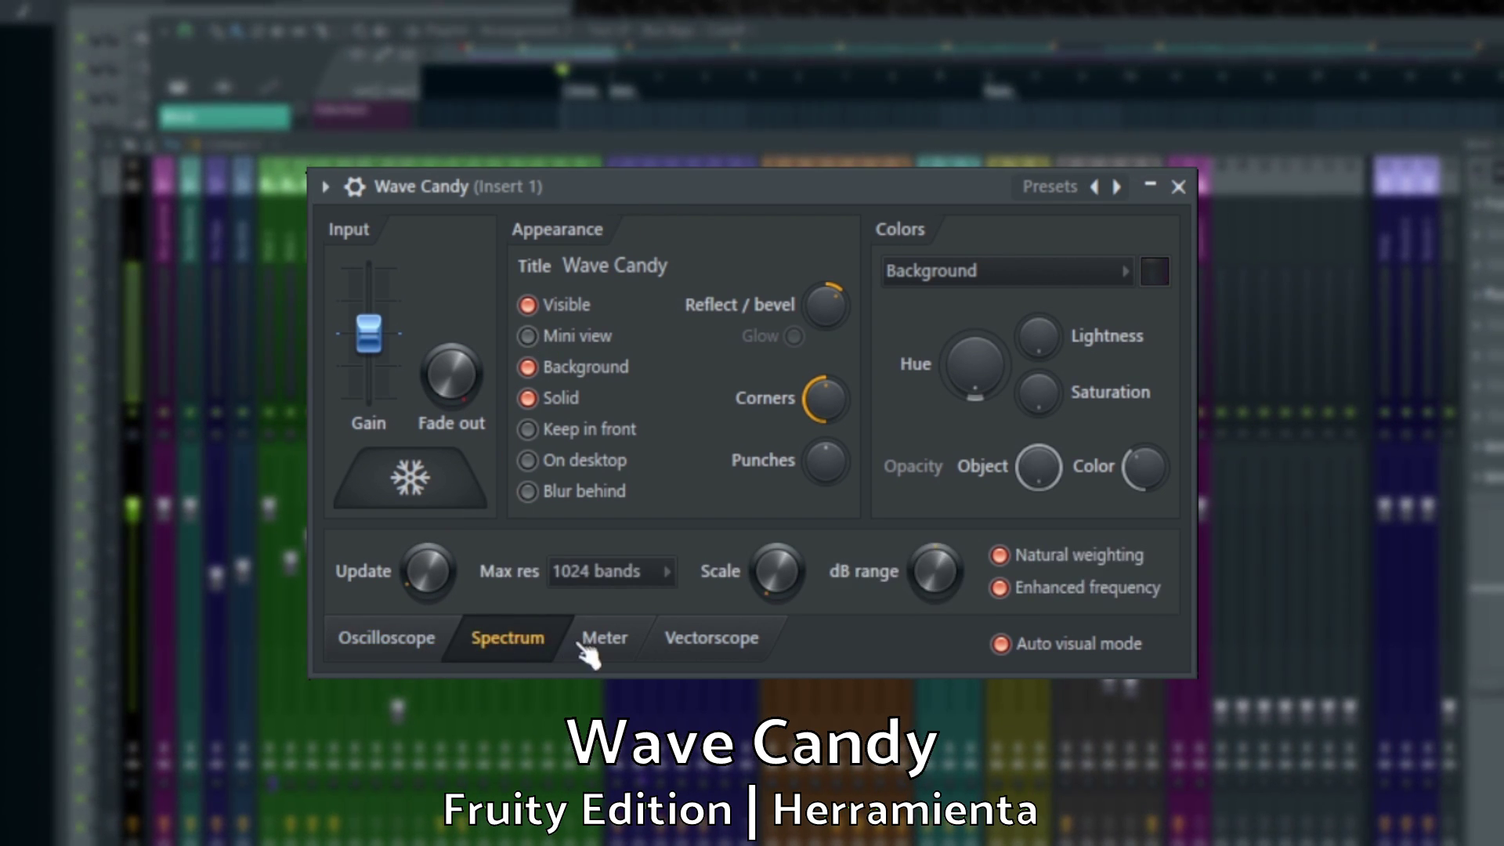
pyautogui.click(608, 650)
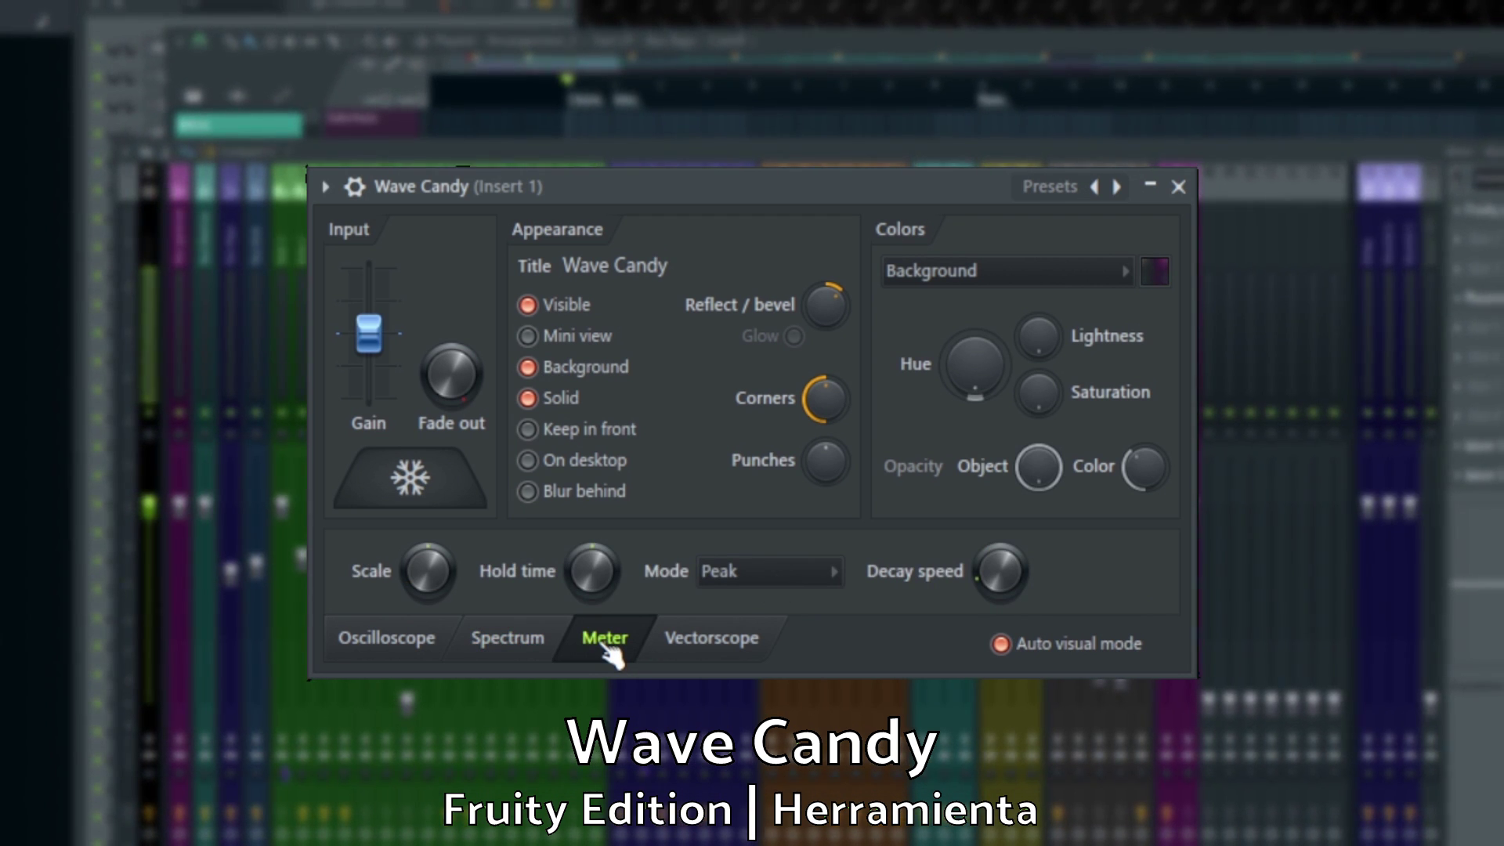
pyautogui.click(754, 650)
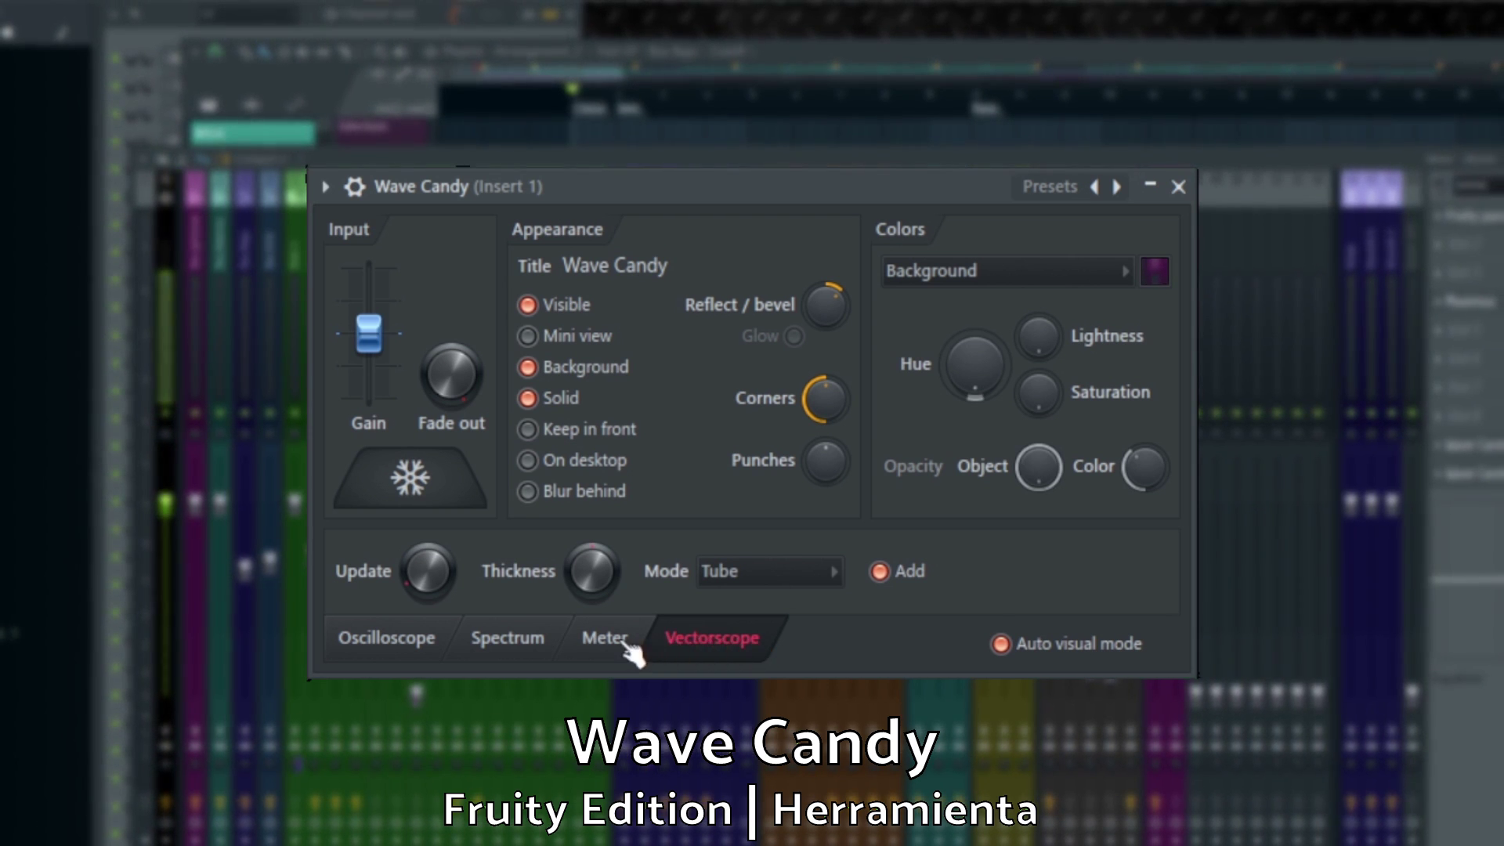
pyautogui.click(615, 642)
pyautogui.click(523, 635)
pyautogui.click(397, 635)
pyautogui.click(501, 644)
pyautogui.click(606, 642)
pyautogui.click(674, 636)
pyautogui.click(619, 646)
pyautogui.click(519, 646)
pyautogui.click(399, 647)
pyautogui.click(509, 656)
pyautogui.click(625, 655)
pyautogui.click(717, 658)
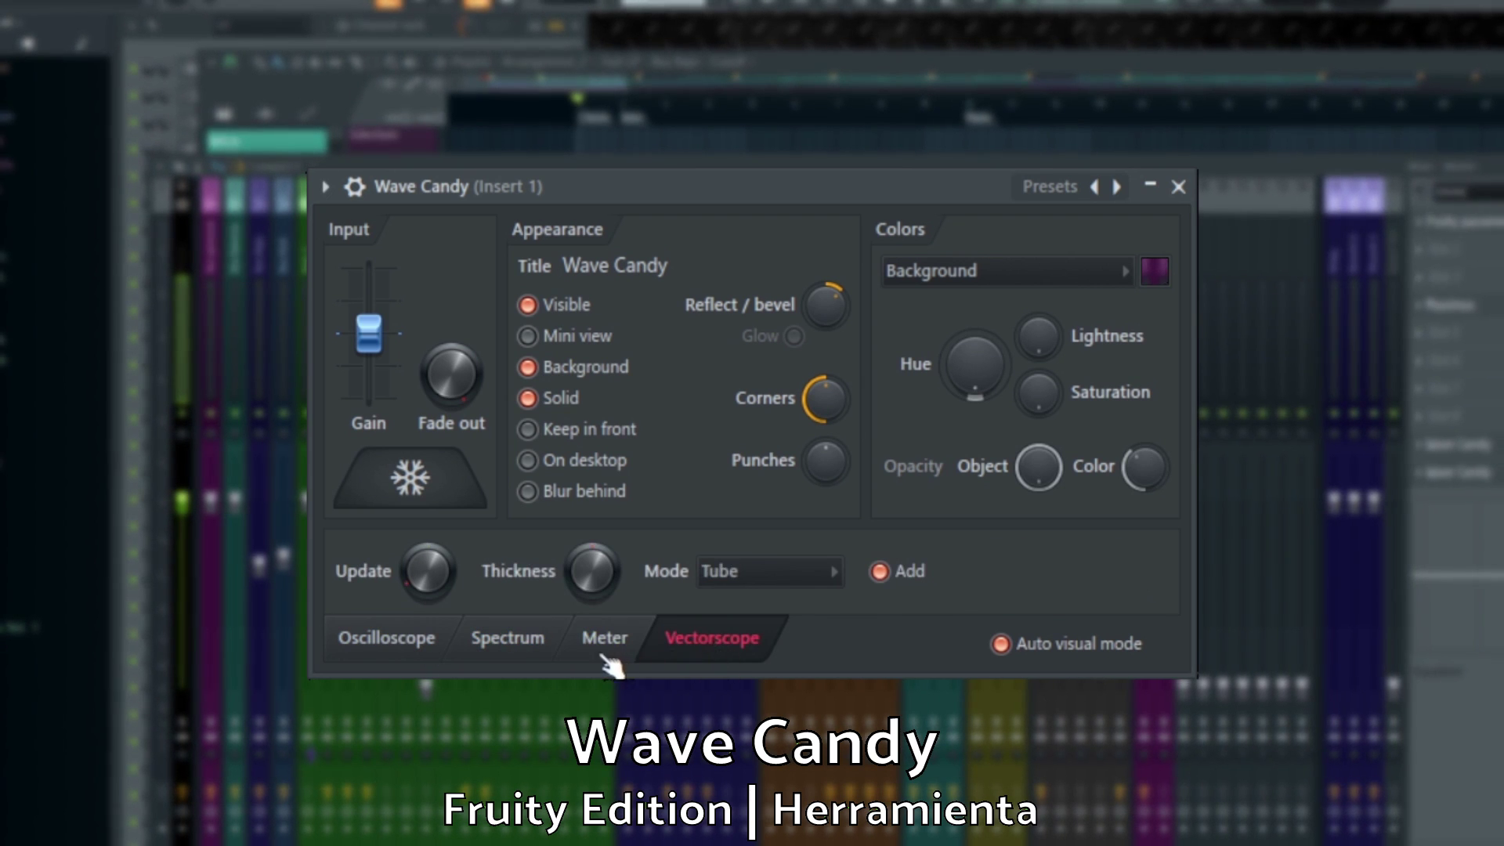
pyautogui.click(607, 646)
pyautogui.click(509, 646)
pyautogui.click(407, 648)
pyautogui.click(506, 641)
pyautogui.click(618, 639)
pyautogui.click(705, 646)
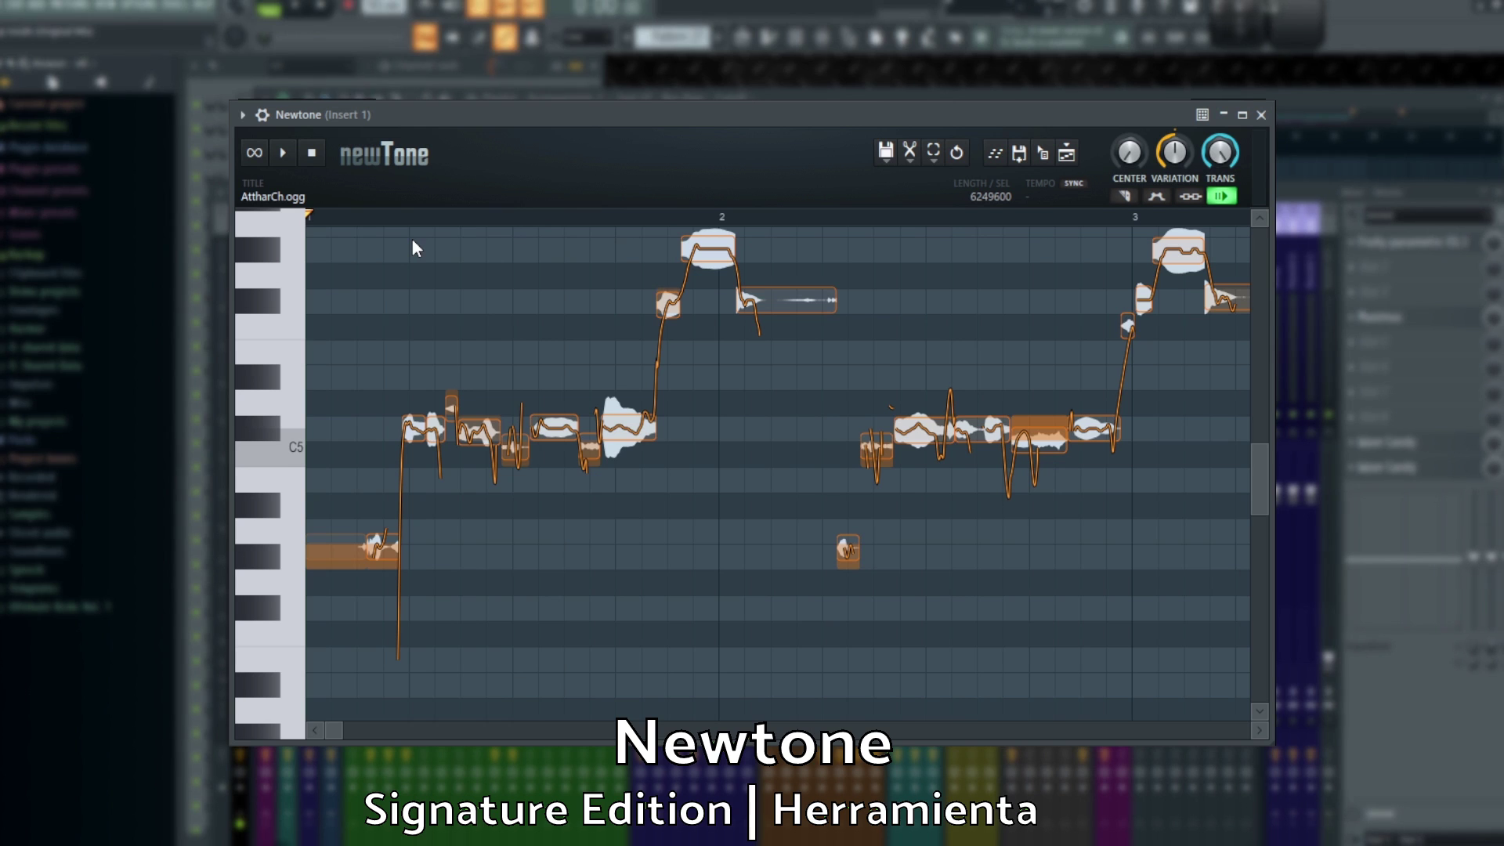
# Preview the vocal in Newtone, and flatten its pitch by setting Center to maximum and Variation to minimum.
pyautogui.click(290, 154)
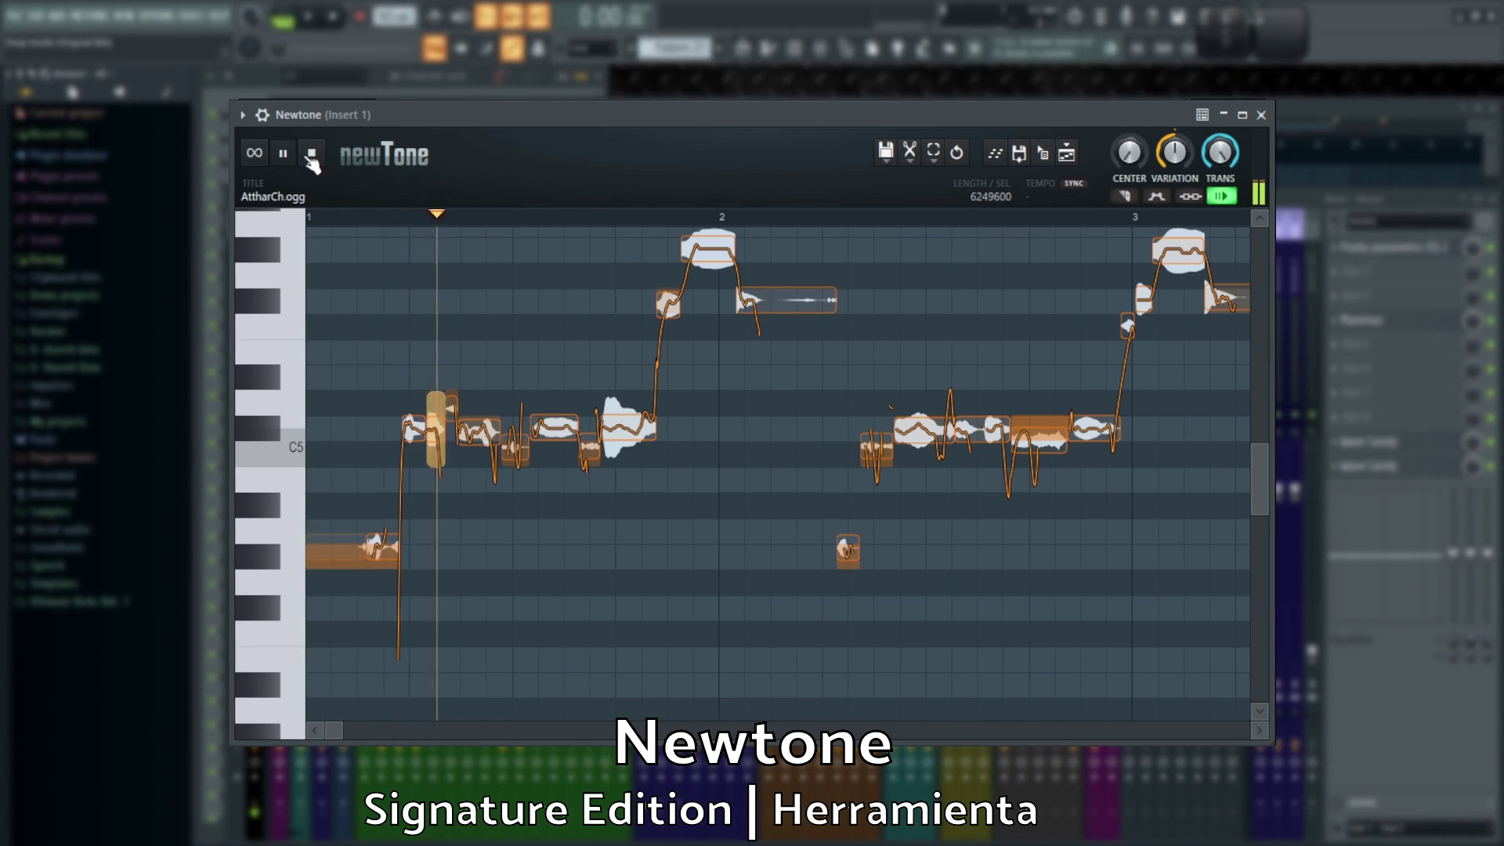
pyautogui.click(310, 155)
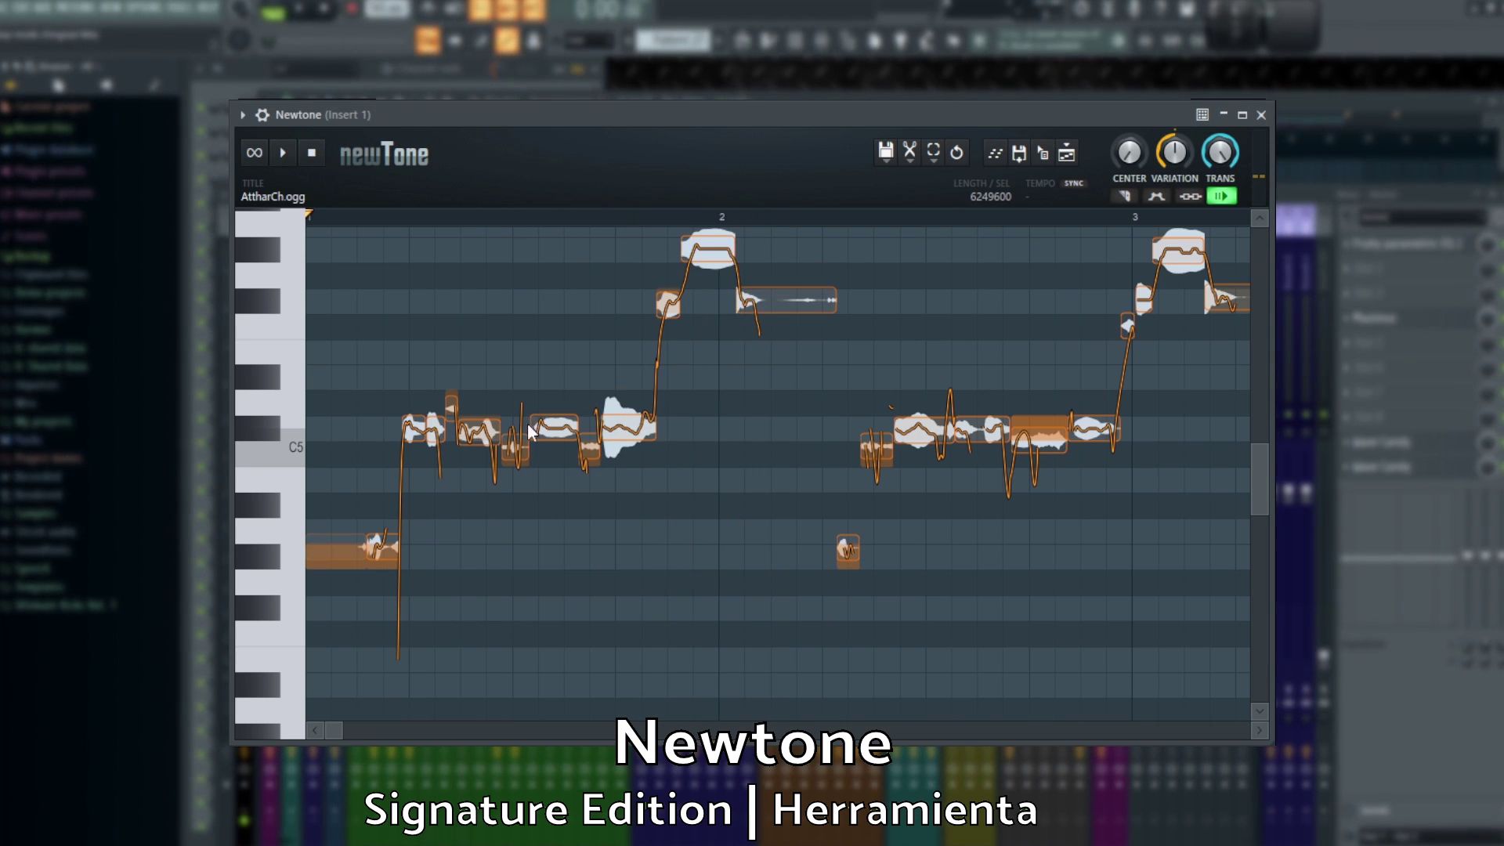
pyautogui.moveTo(1128, 153); pyautogui.dragTo(1129, 78)
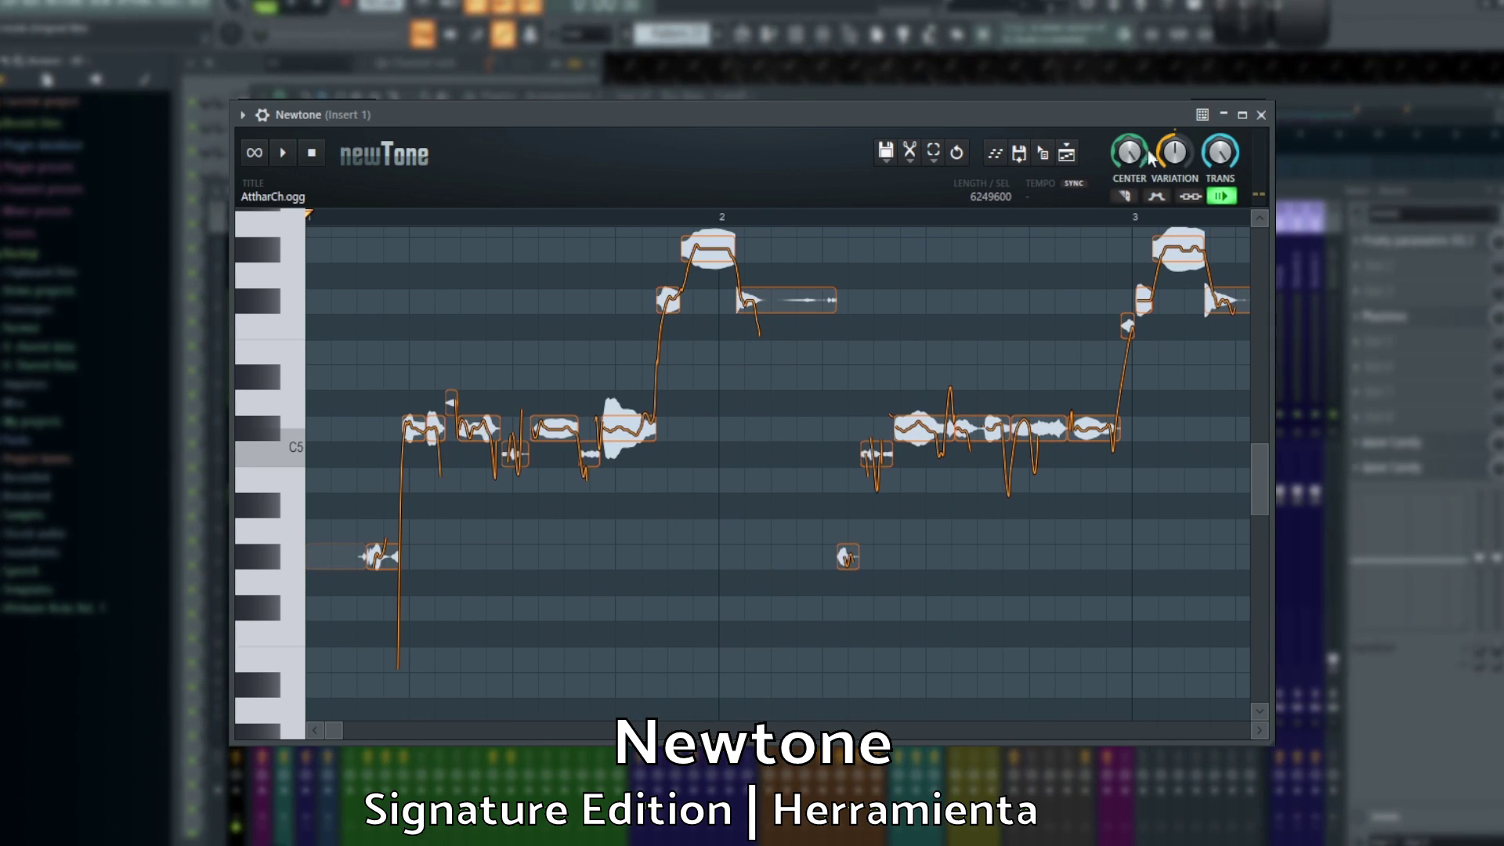
pyautogui.moveTo(1174, 151); pyautogui.dragTo(1174, 208)
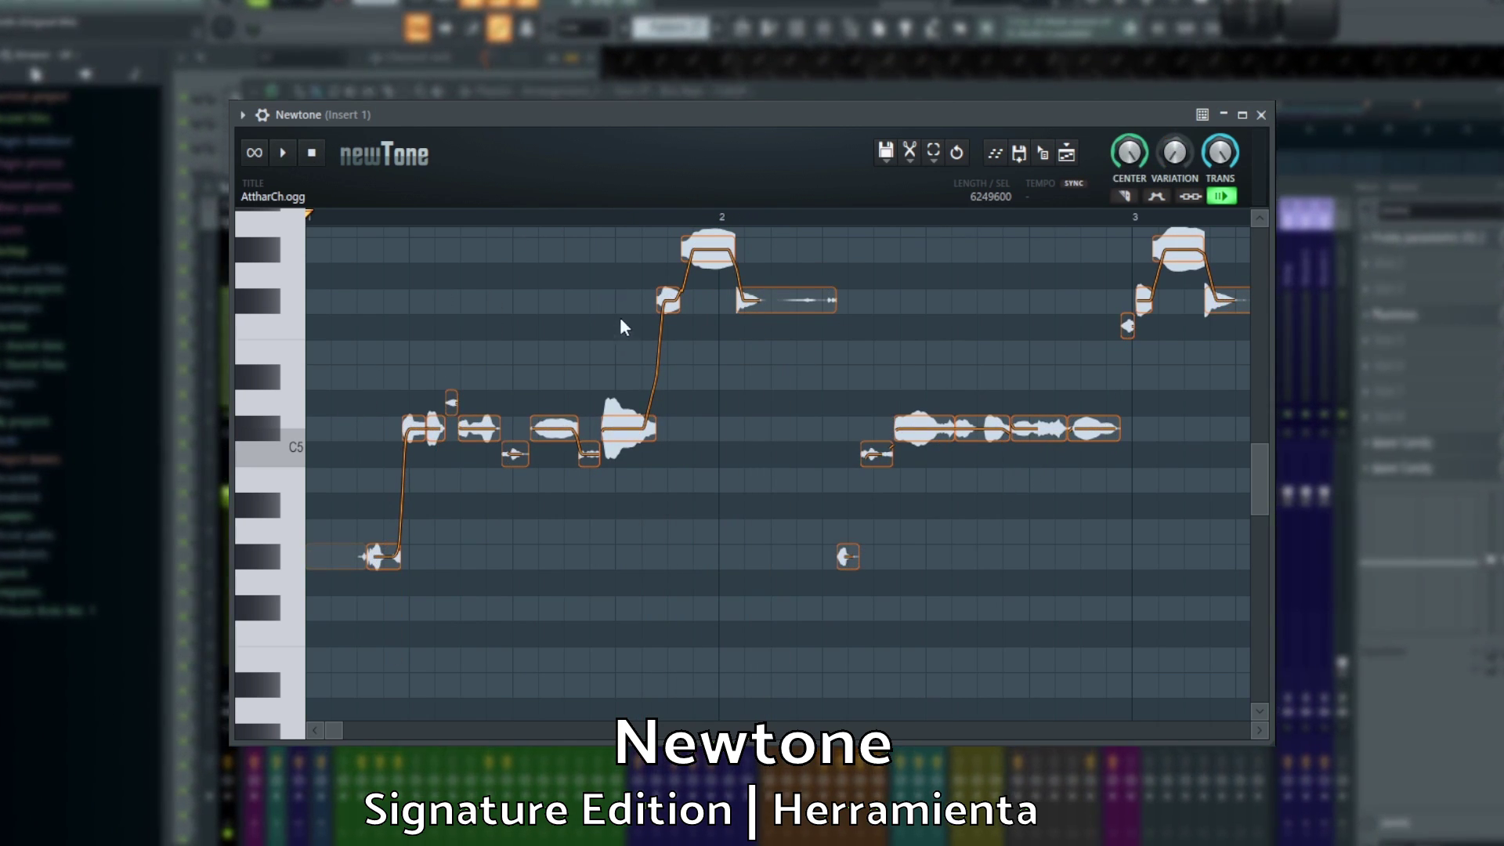
# Move the stray notes before bar 2 onto the C#5 row, including the high F#5 note.
pyautogui.moveTo(451, 402); pyautogui.dragTo(593, 429)
pyautogui.click(593, 451)
pyautogui.moveTo(689, 255); pyautogui.dragTo(690, 429)
pyautogui.moveTo(667, 289); pyautogui.dragTo(667, 429)
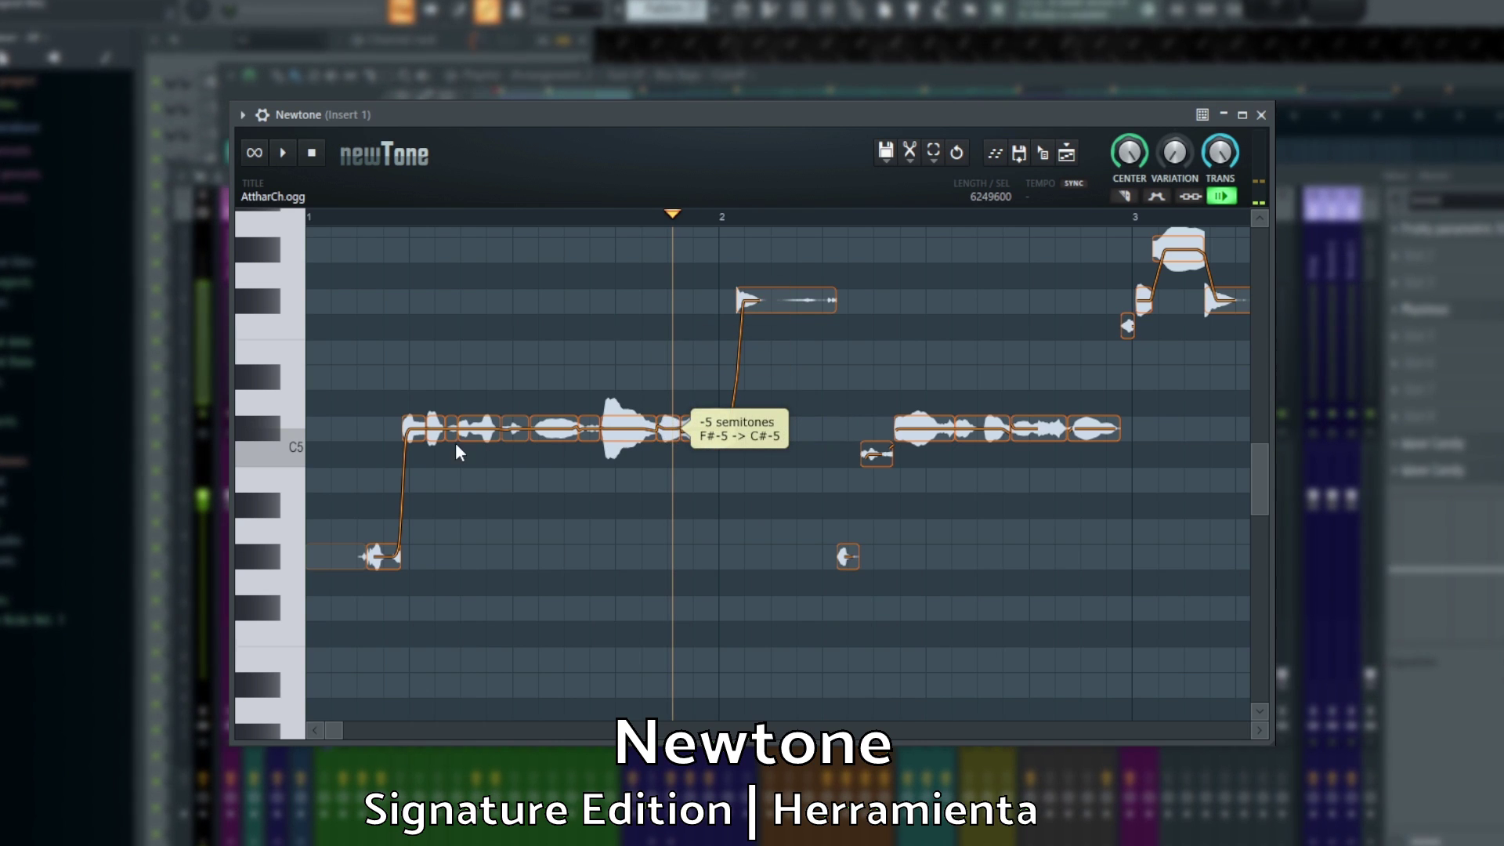
# Select all notes on the C#5 row, lower them by two semitones, and play the corrected vocal.
pyautogui.click(261, 423)
pyautogui.moveTo(261, 423); pyautogui.dragTo(275, 481)
pyautogui.press('space')
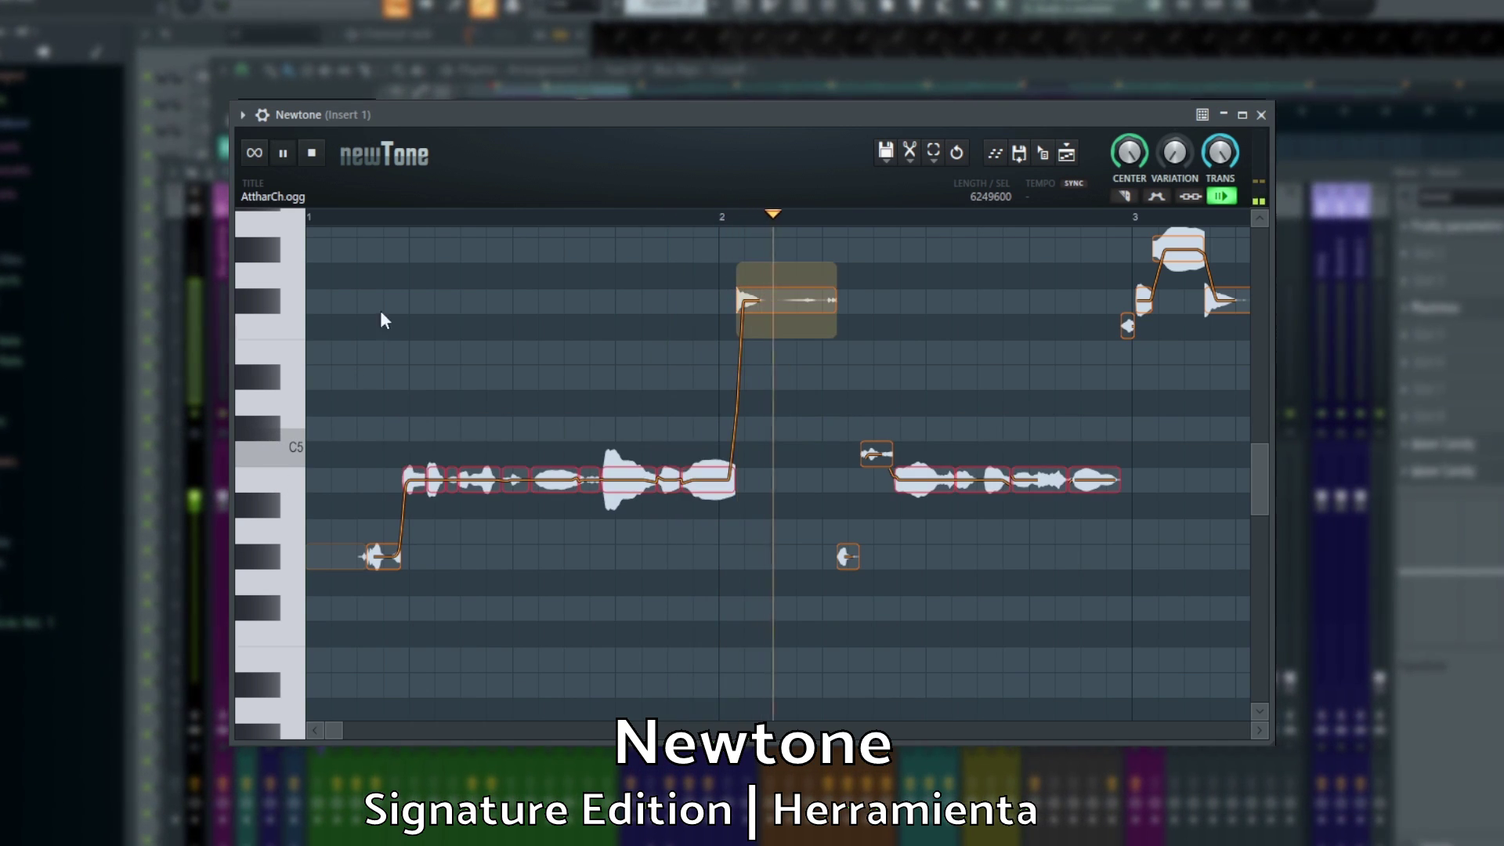
pyautogui.click(363, 219)
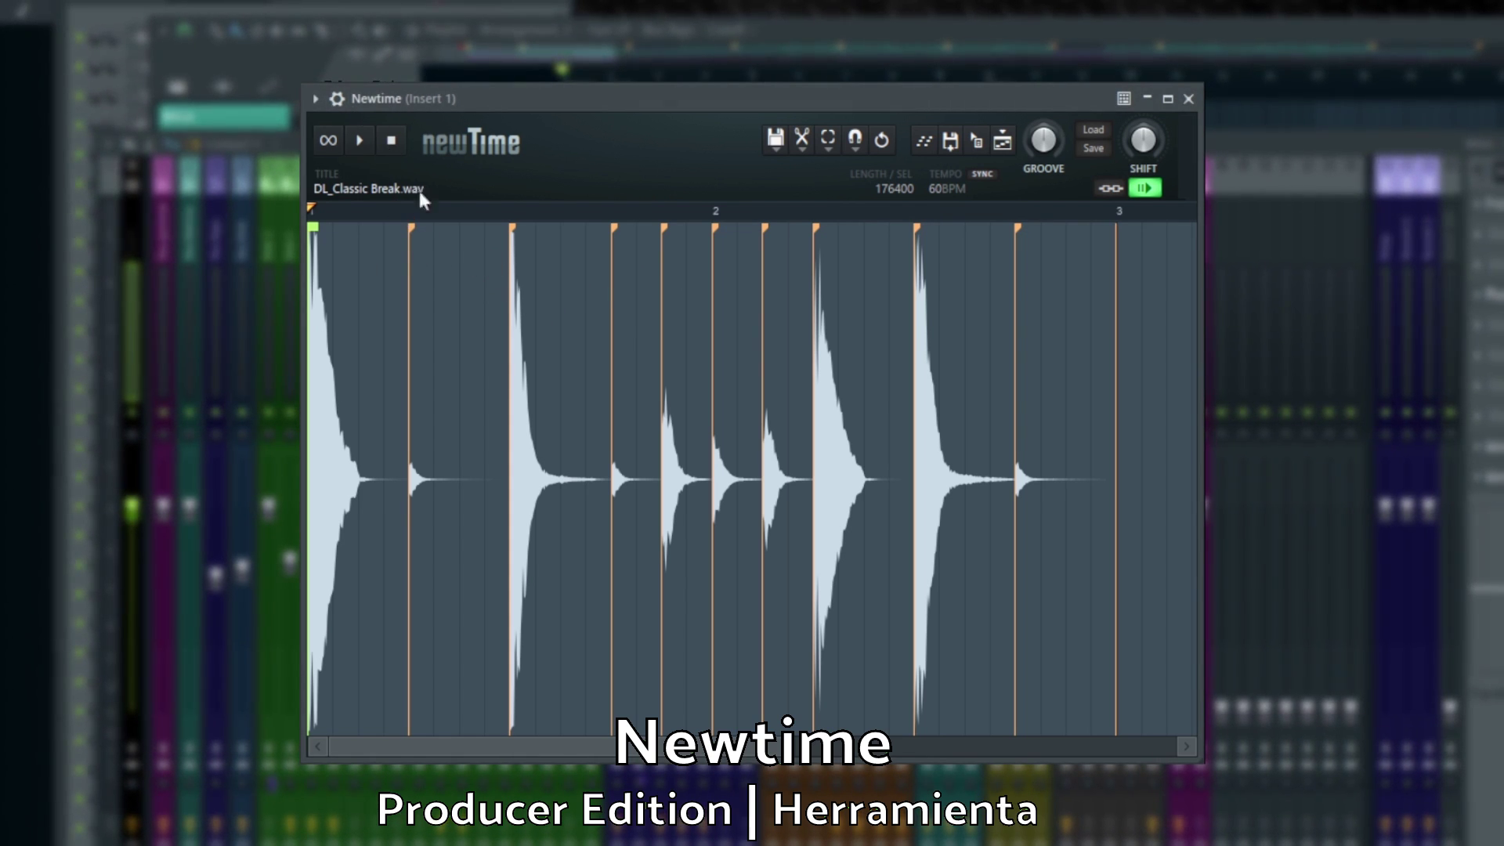
# Shift several middle beat markers of DL_Classic Break.wav in Newtime to change the rhythm, playing the break before and after.
pyautogui.press('space')
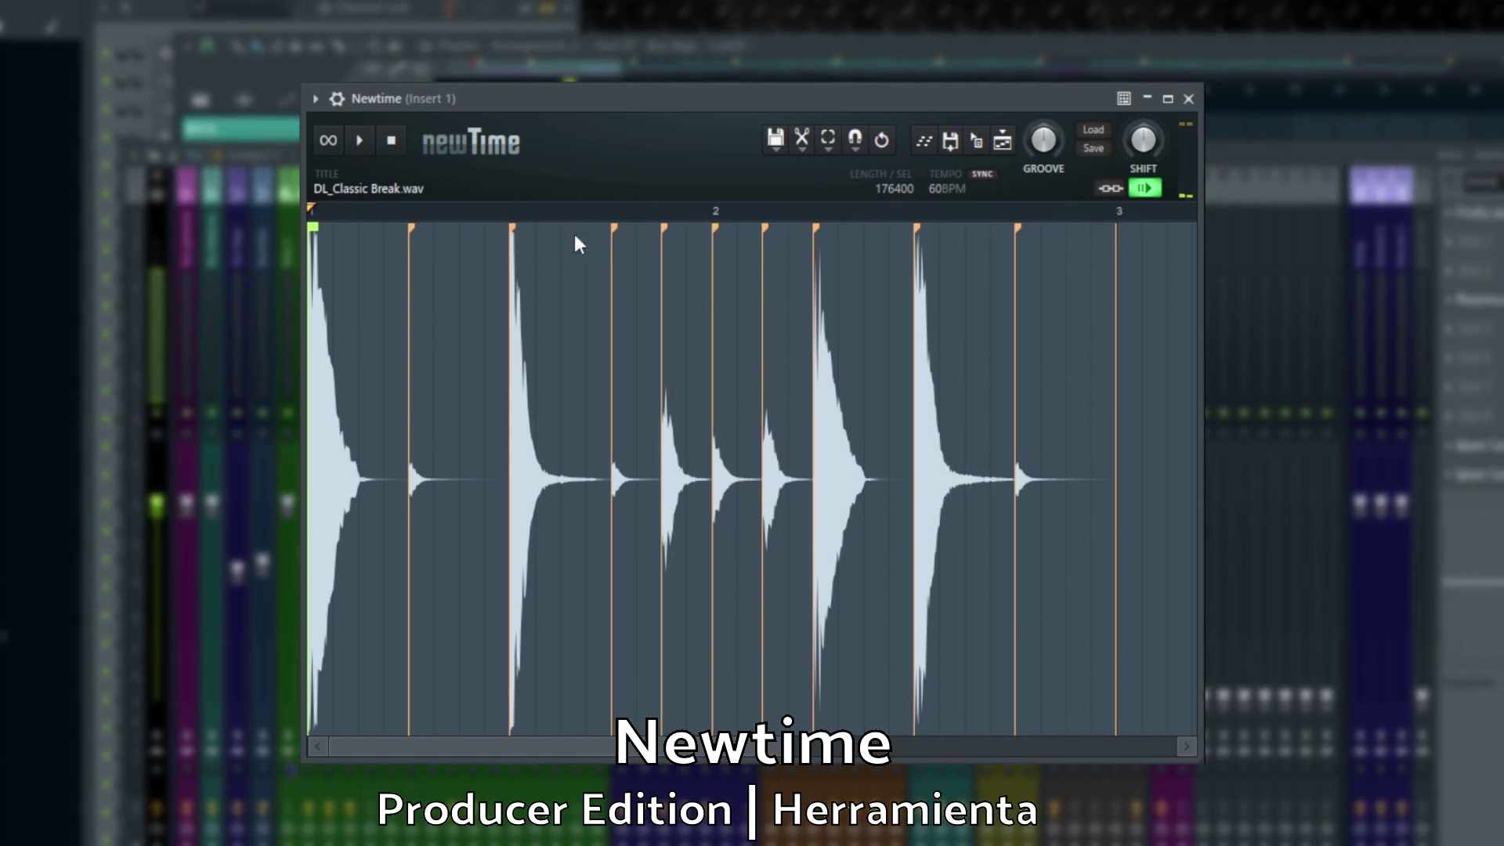
pyautogui.moveTo(619, 238)
pyautogui.mouseDown()
pyautogui.moveTo(592, 235)
pyautogui.moveTo(783, 255)
pyautogui.moveTo(929, 296)
pyautogui.mouseUp()
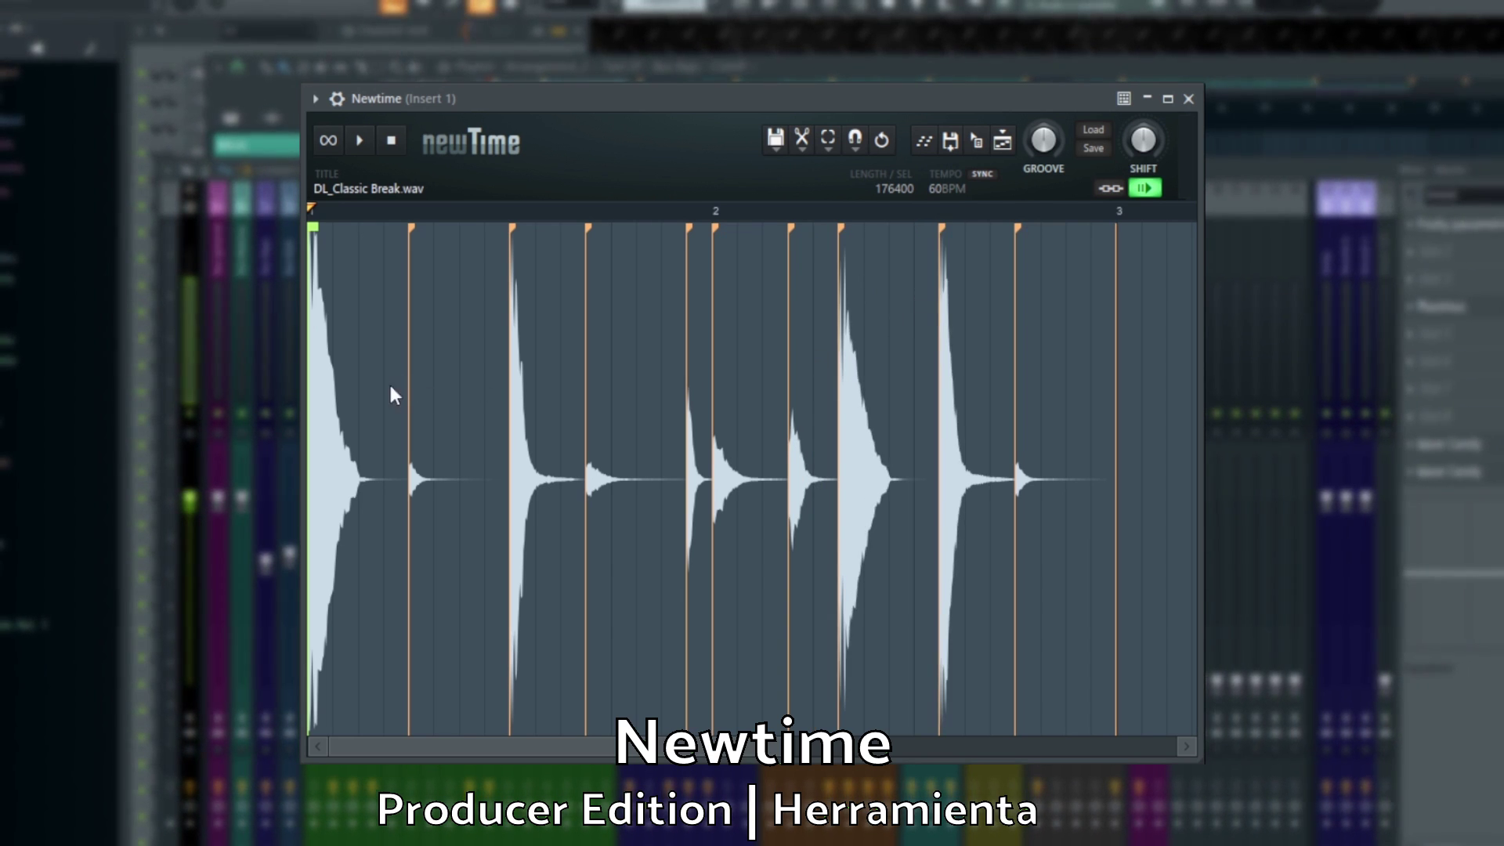
pyautogui.press('space')
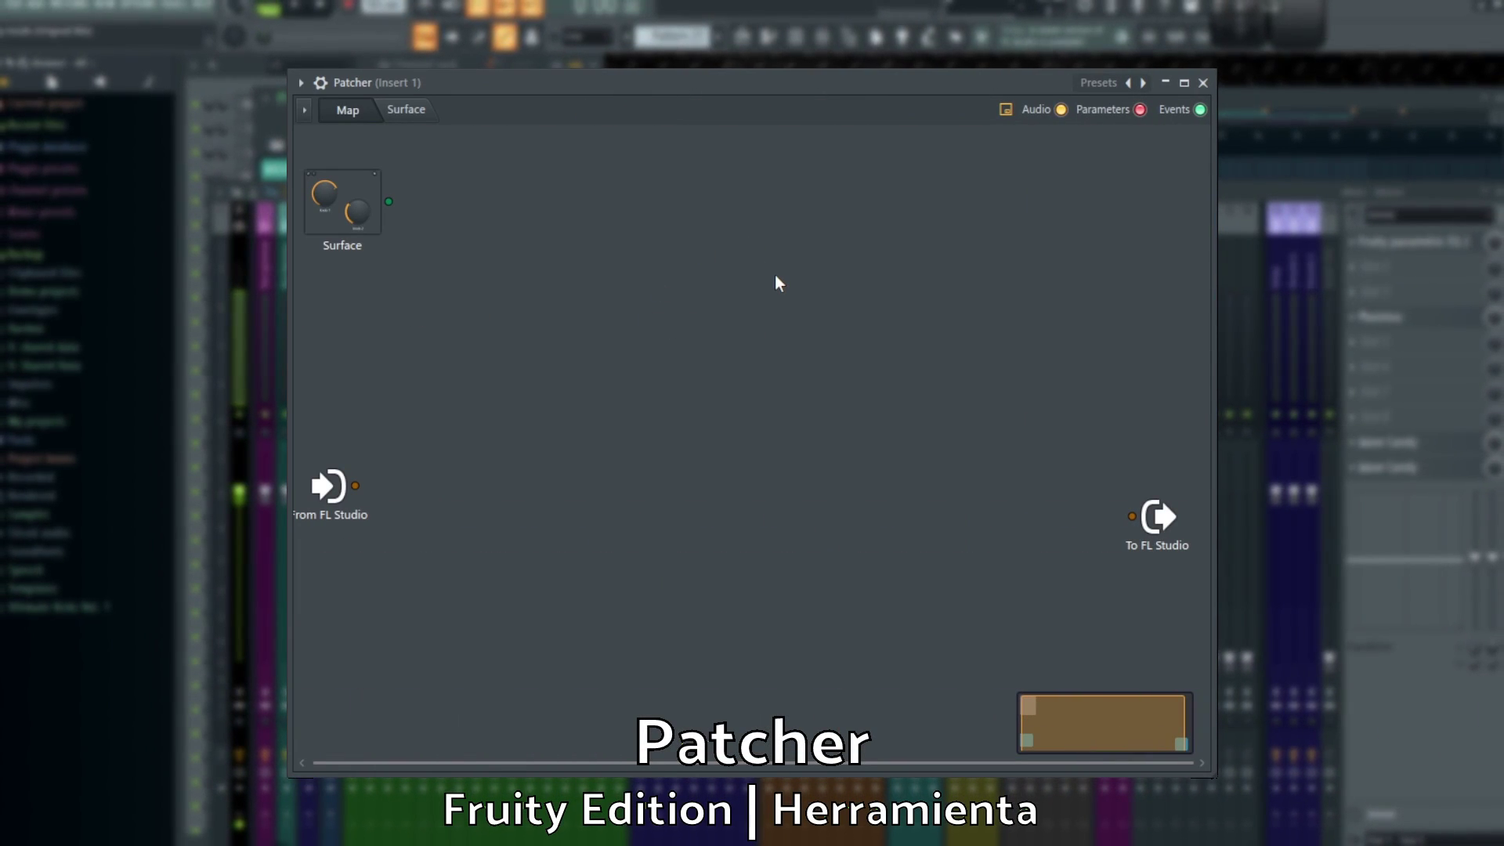
# Examine Patcher's empty Surface and Map views, including the audio output of the From FL Studio node.
pyautogui.click(411, 115)
pyautogui.click(362, 113)
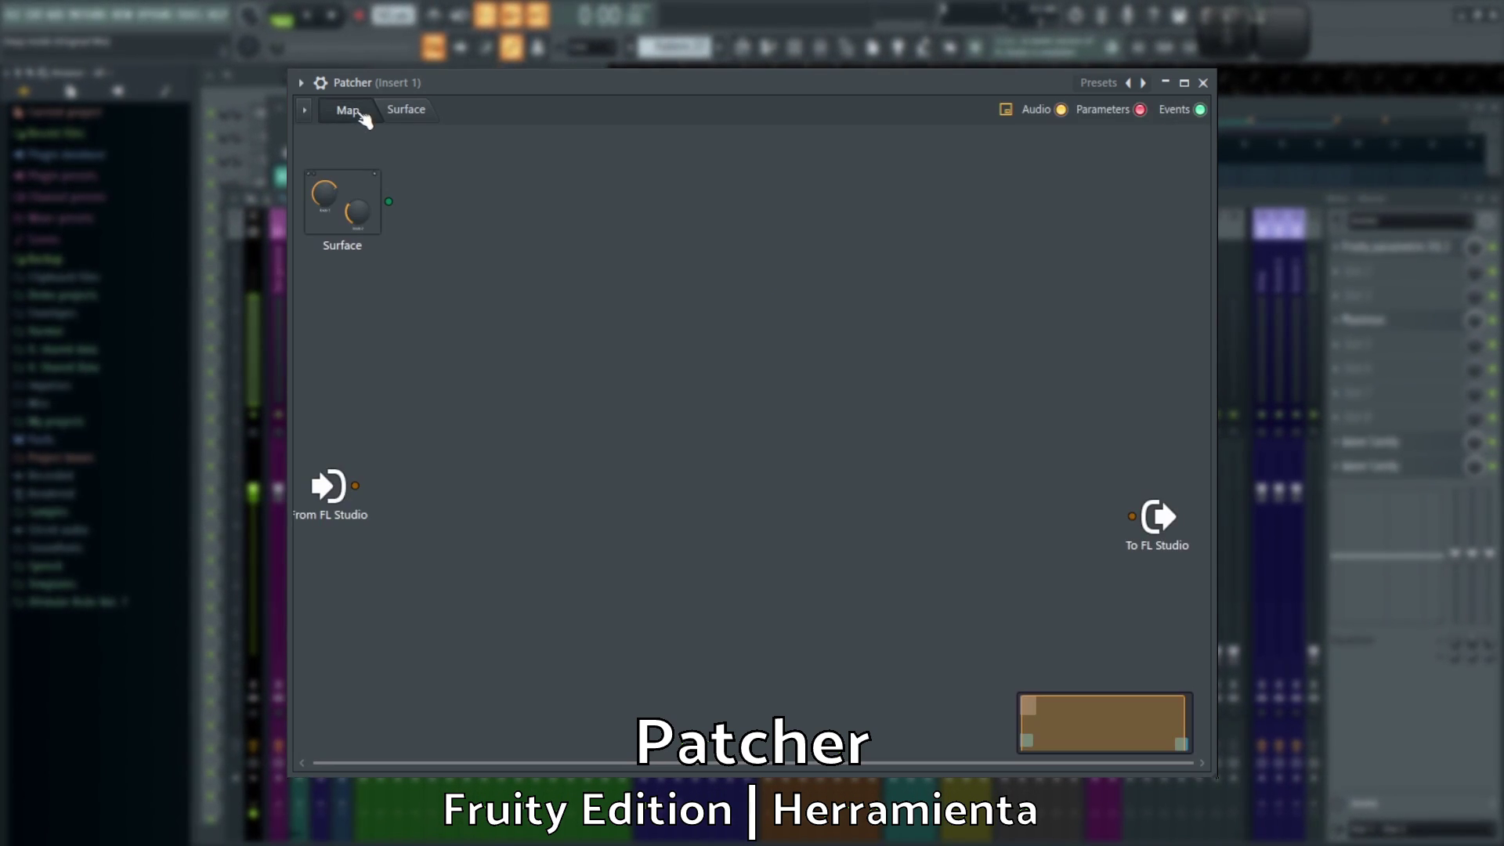
pyautogui.moveTo(357, 486); pyautogui.dragTo(490, 479)
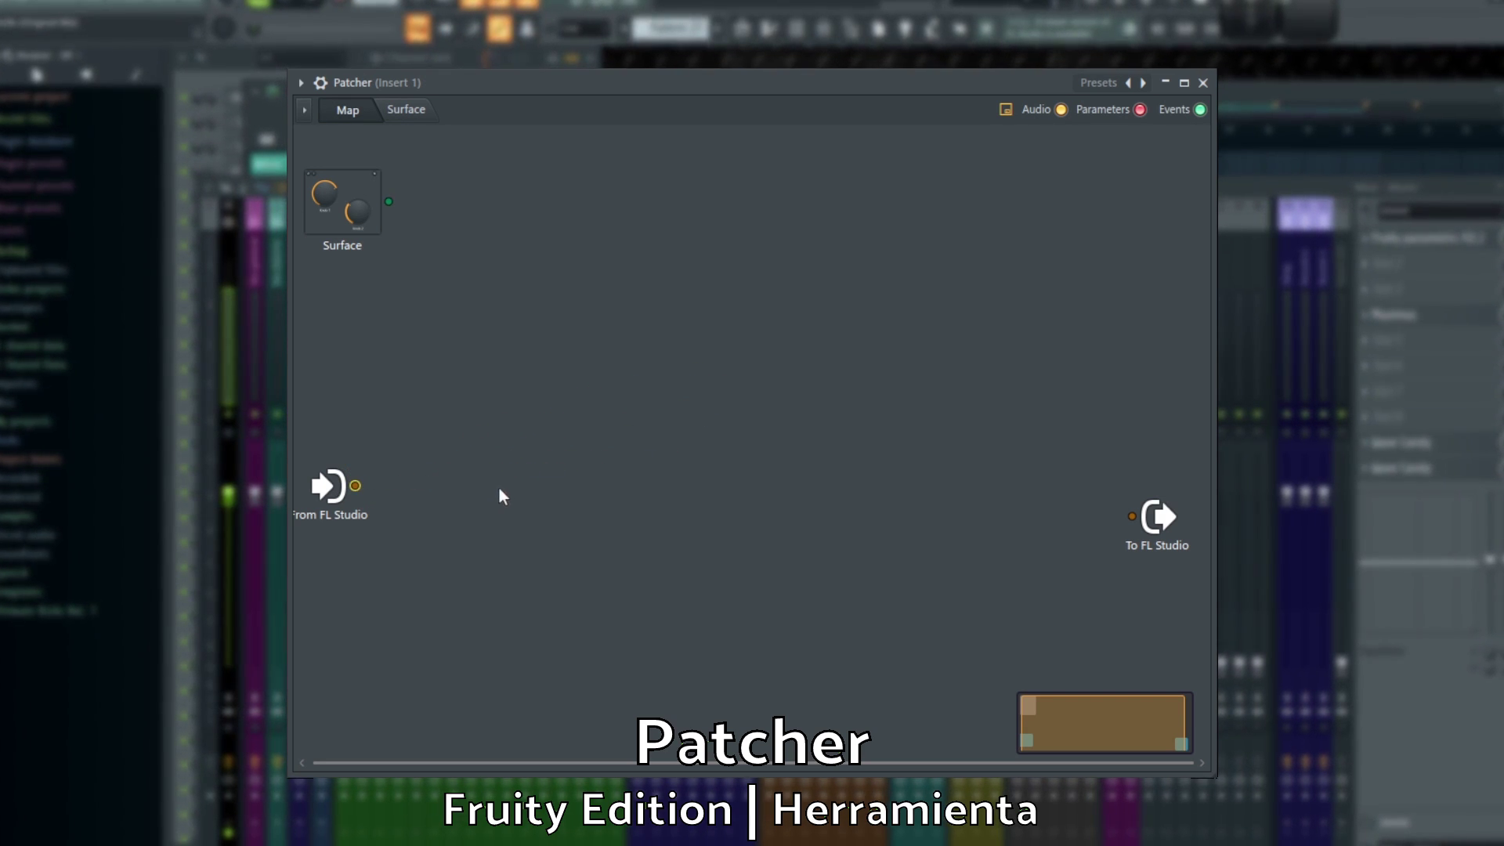
pyautogui.click(410, 116)
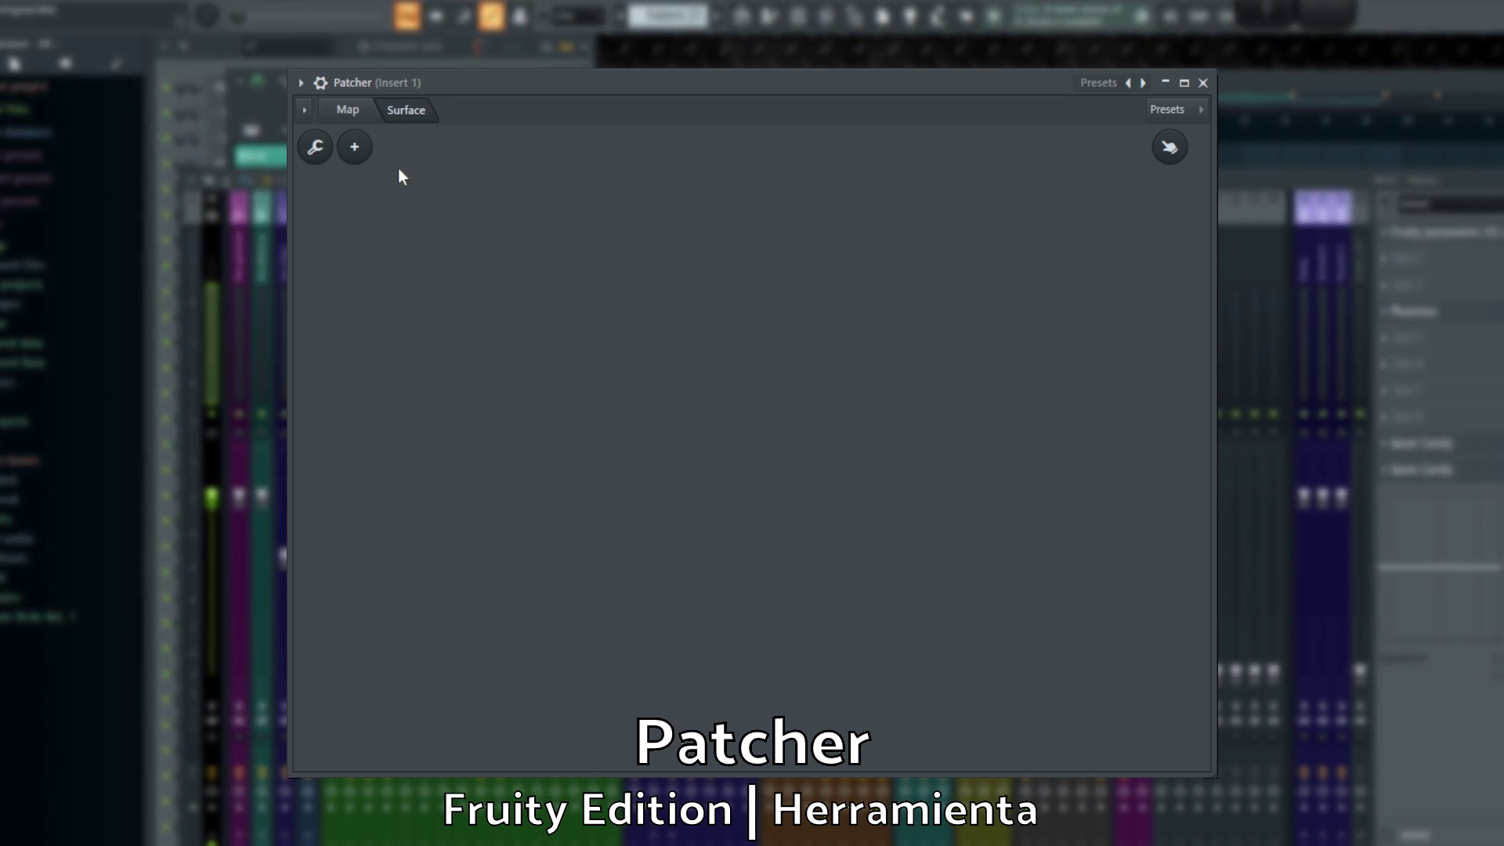
pyautogui.click(373, 113)
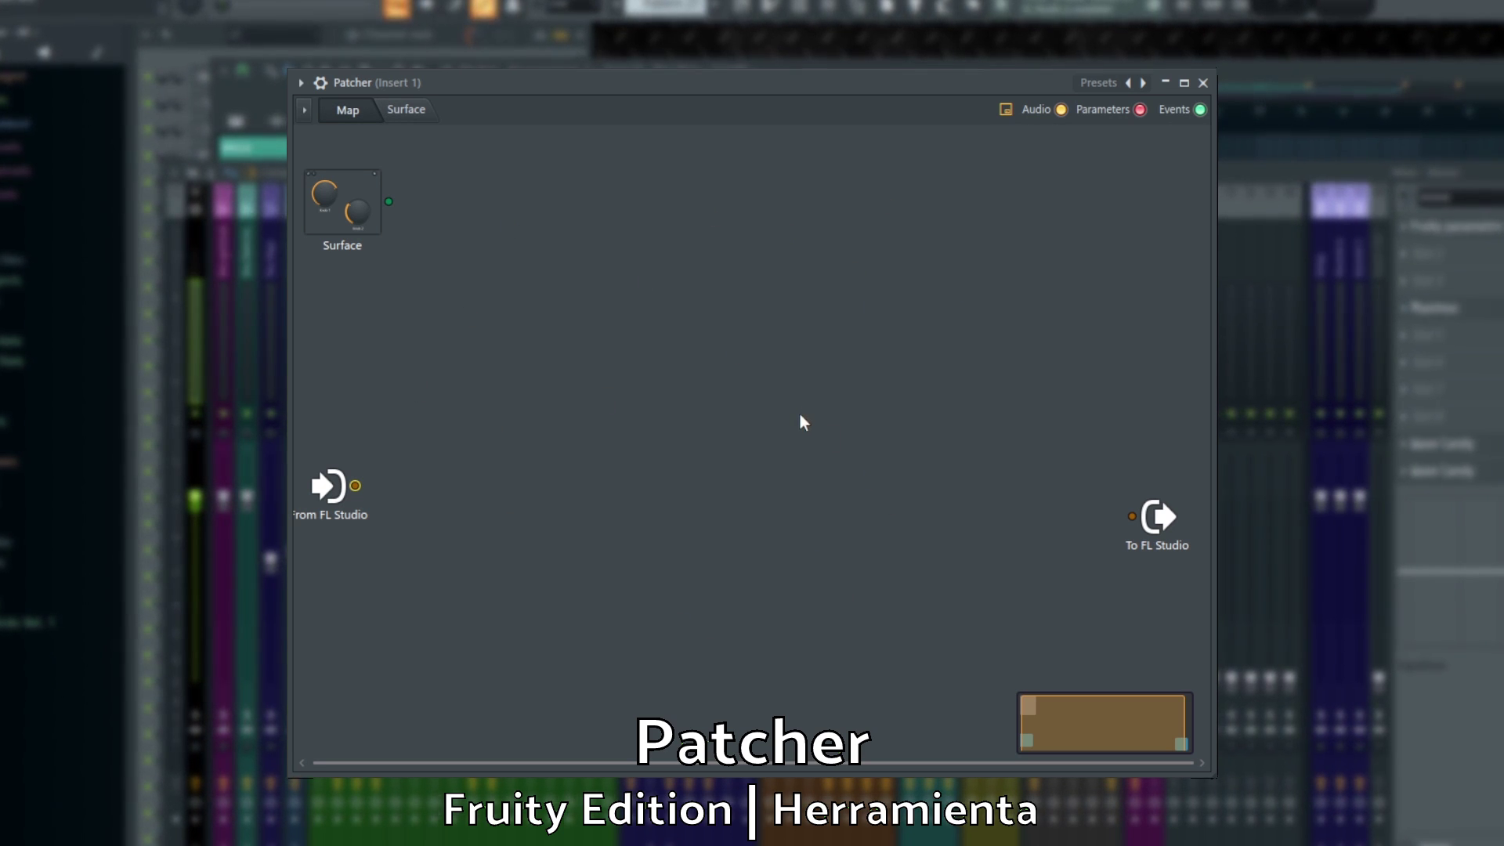
# Load the 1K AutoPan preset in Patcher and view its map and controls.
pyautogui.click(1143, 83)
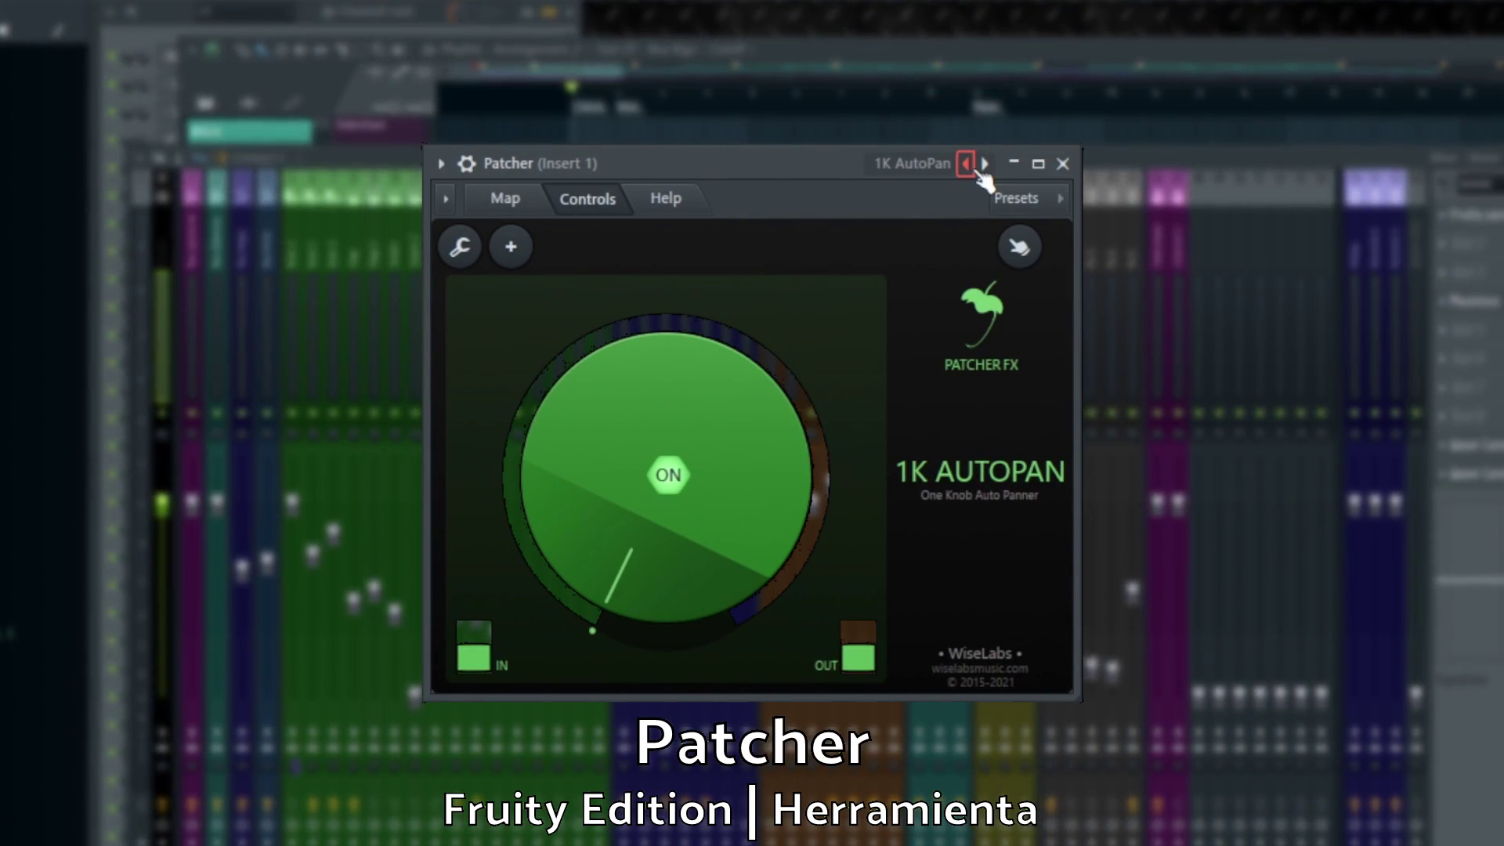
pyautogui.click(521, 202)
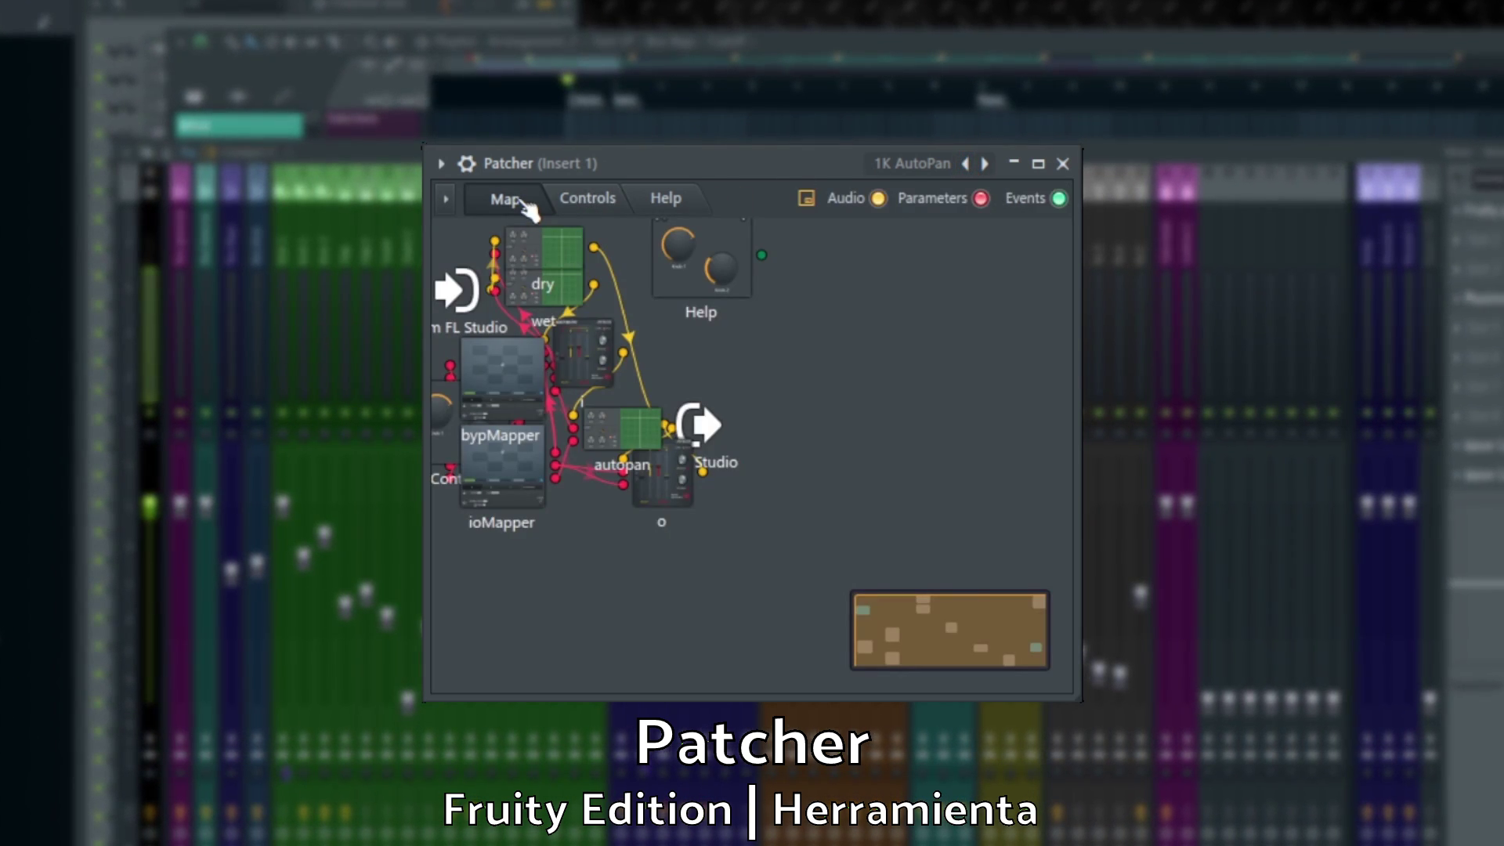
pyautogui.click(597, 203)
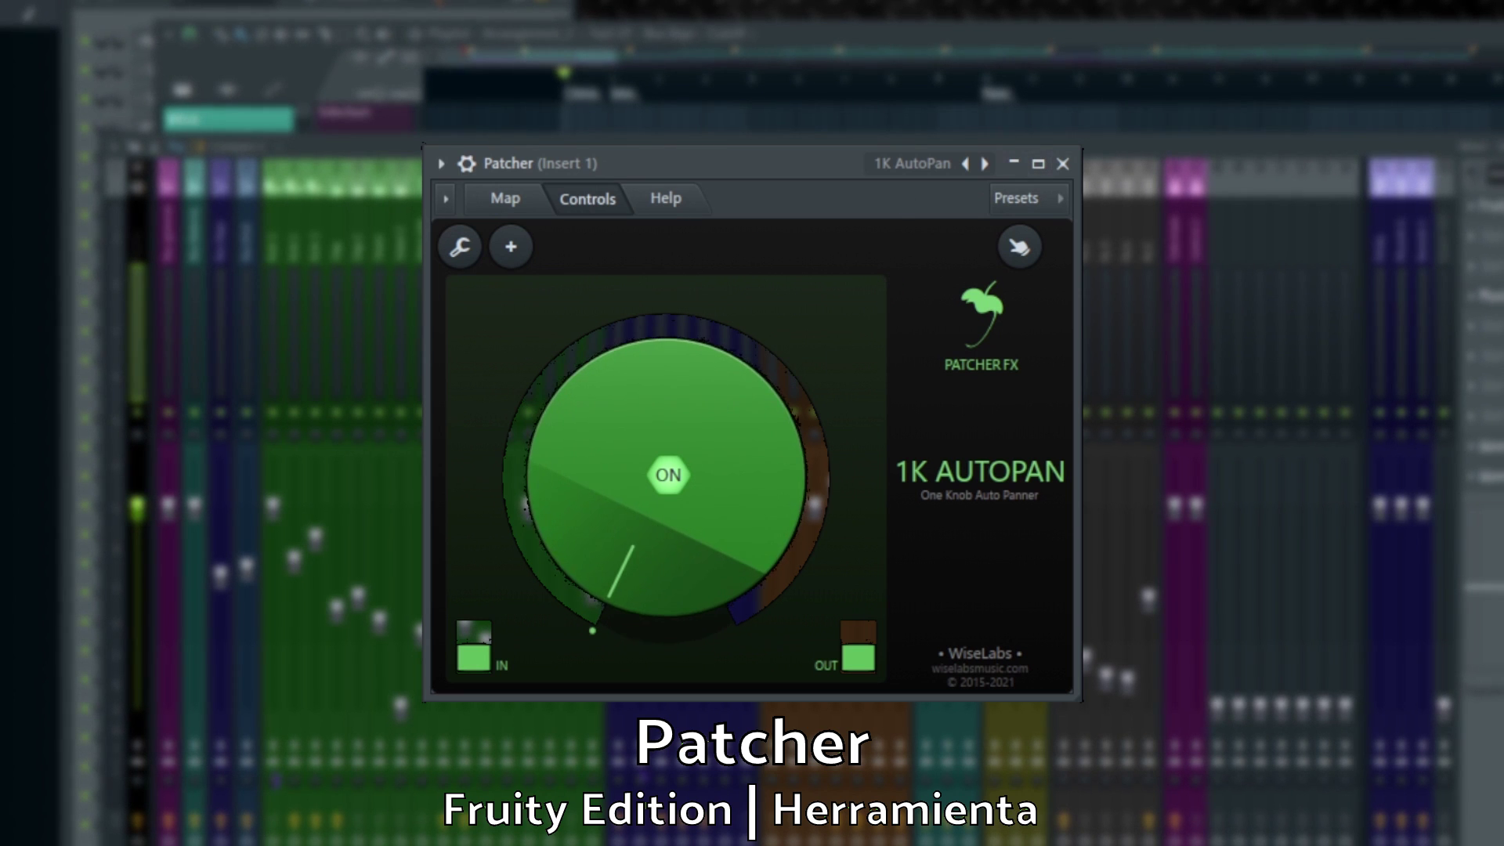
# Browse onward through the 1K Chorus and 1K Compressor presets, and inspect the following preset's map and controls.
pyautogui.click(985, 164)
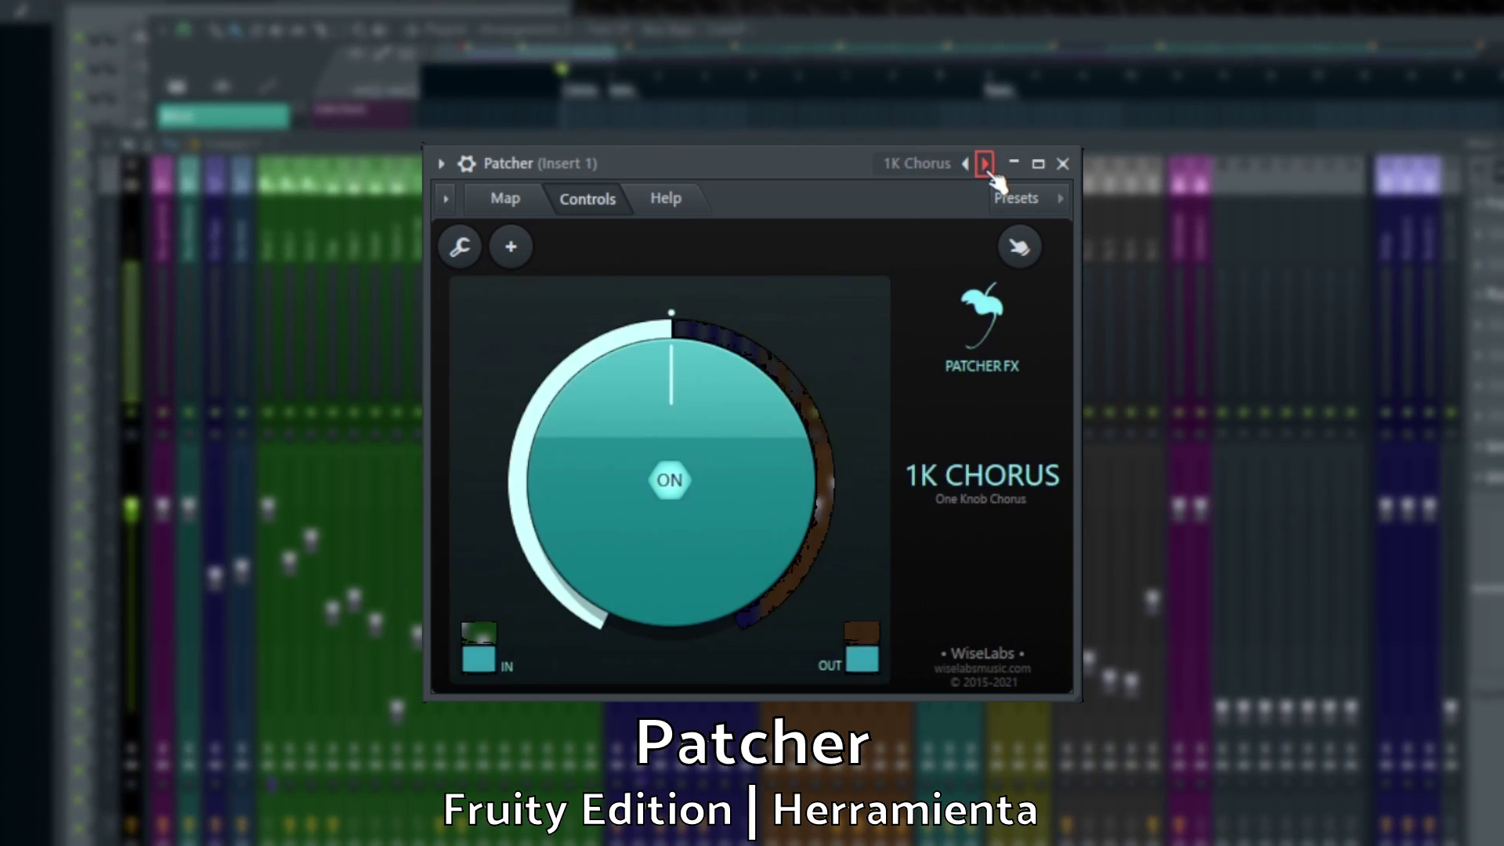
pyautogui.click(985, 165)
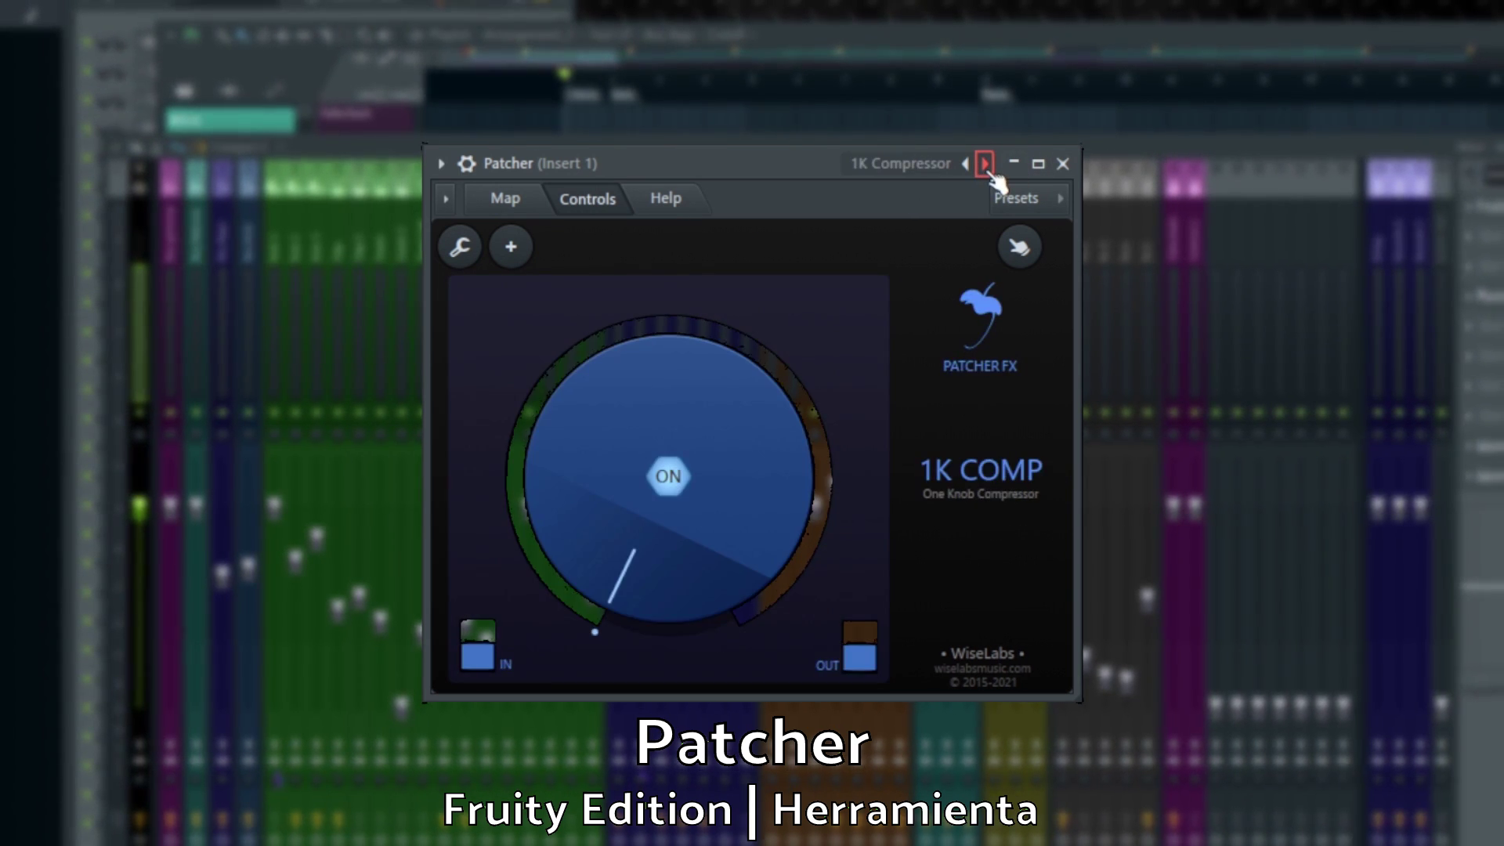
pyautogui.click(985, 164)
pyautogui.click(513, 205)
pyautogui.click(595, 206)
pyautogui.click(539, 200)
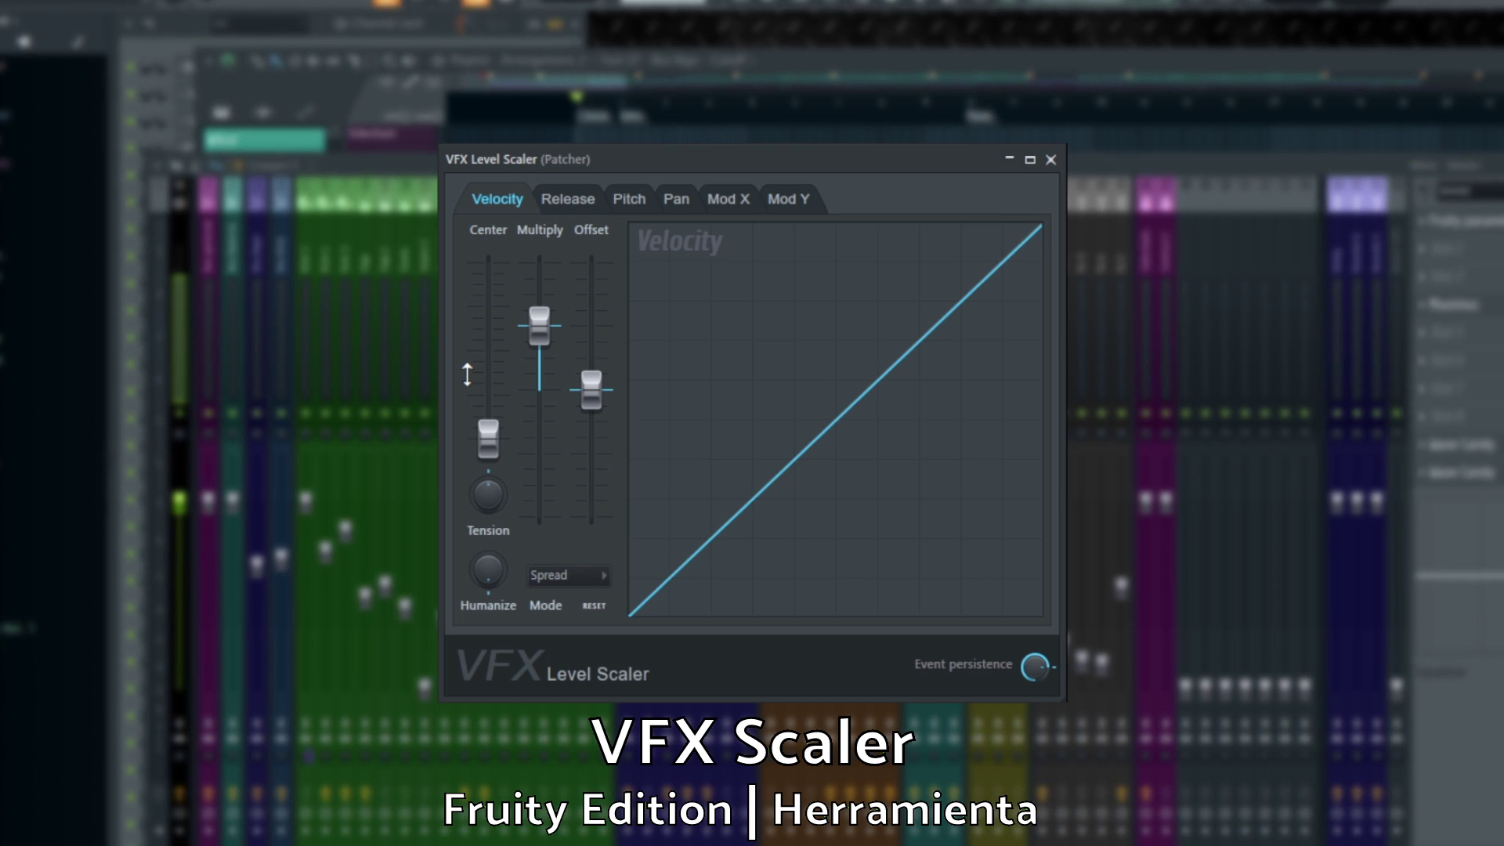
# Look through the Release, Pitch and Pan scaling pages of VFX Level Scaler, and return to Velocity.
pyautogui.moveTo(548, 333)
pyautogui.mouseDown()
pyautogui.moveTo(539, 301)
pyautogui.moveTo(539, 405)
pyautogui.moveTo(538, 326)
pyautogui.mouseUp()
pyautogui.click(573, 202)
pyautogui.click(618, 202)
pyautogui.click(672, 200)
pyautogui.click(556, 200)
pyautogui.click(496, 200)
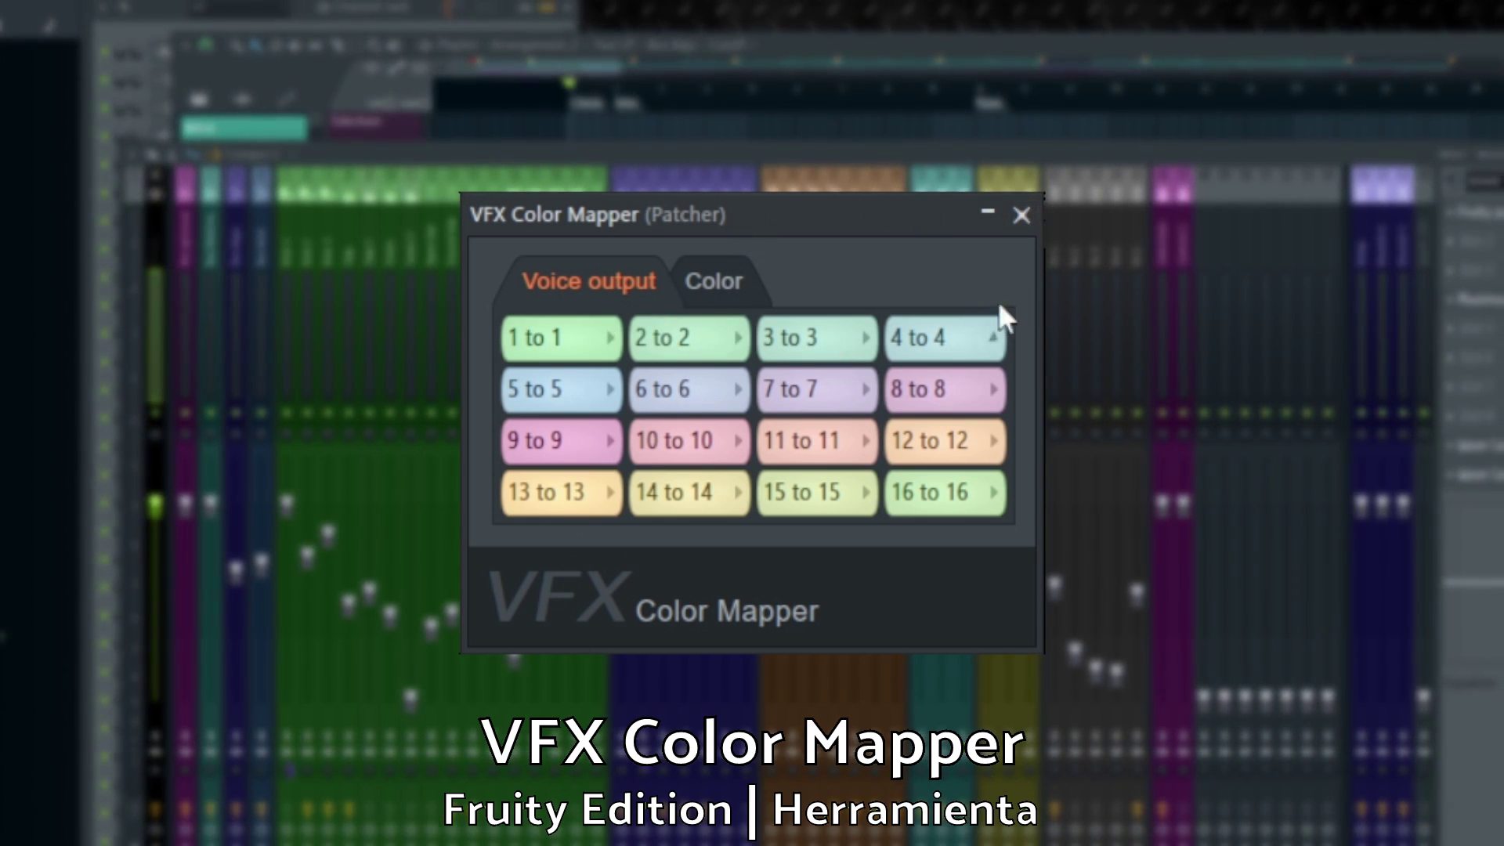
# View the Color mapping of VFX Color Mapper and return to its Voice output mapping.
pyautogui.click(716, 282)
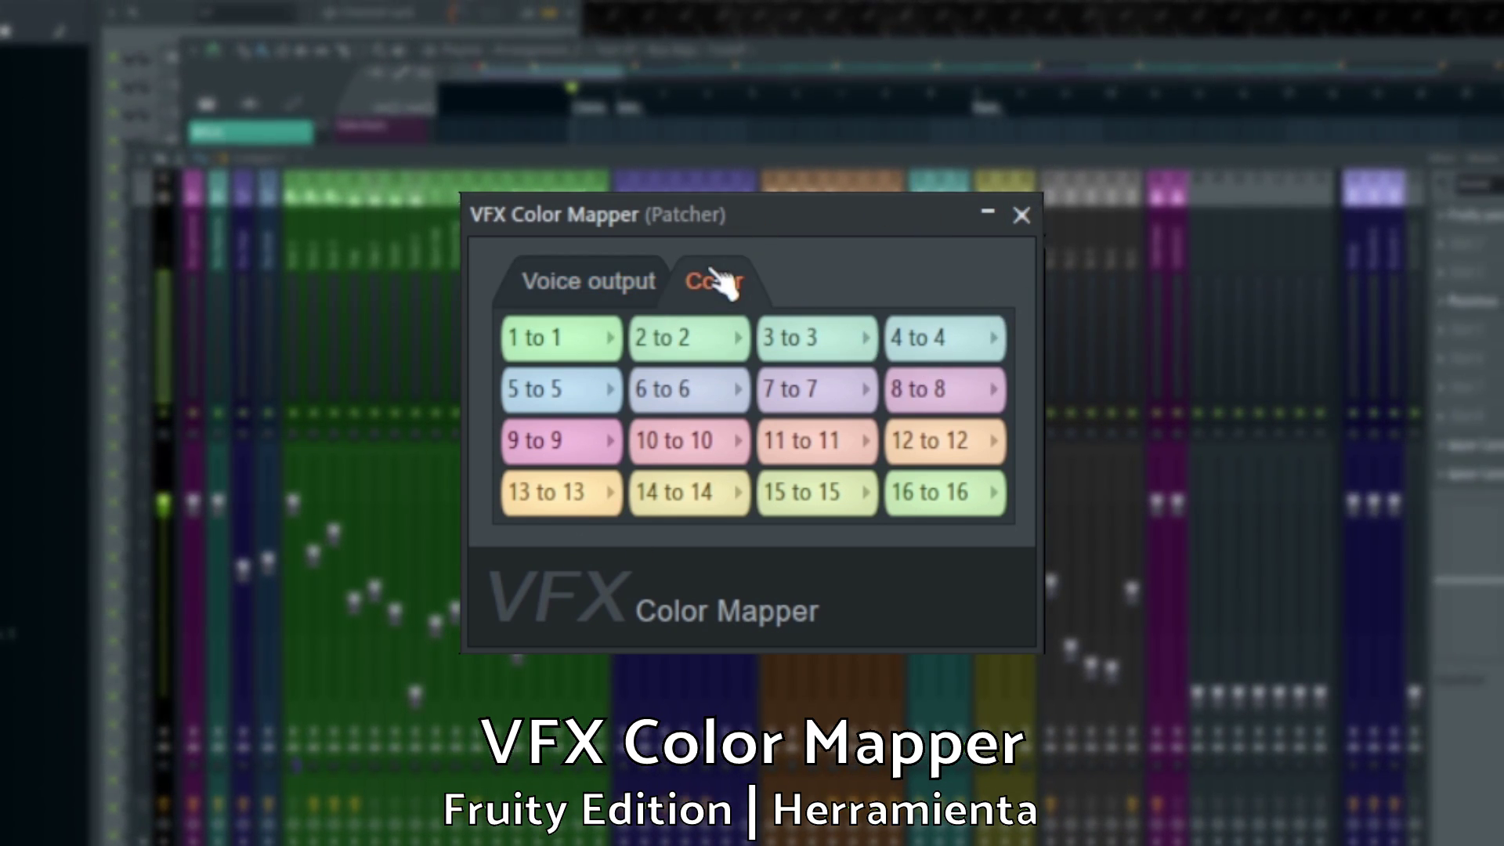
pyautogui.click(636, 290)
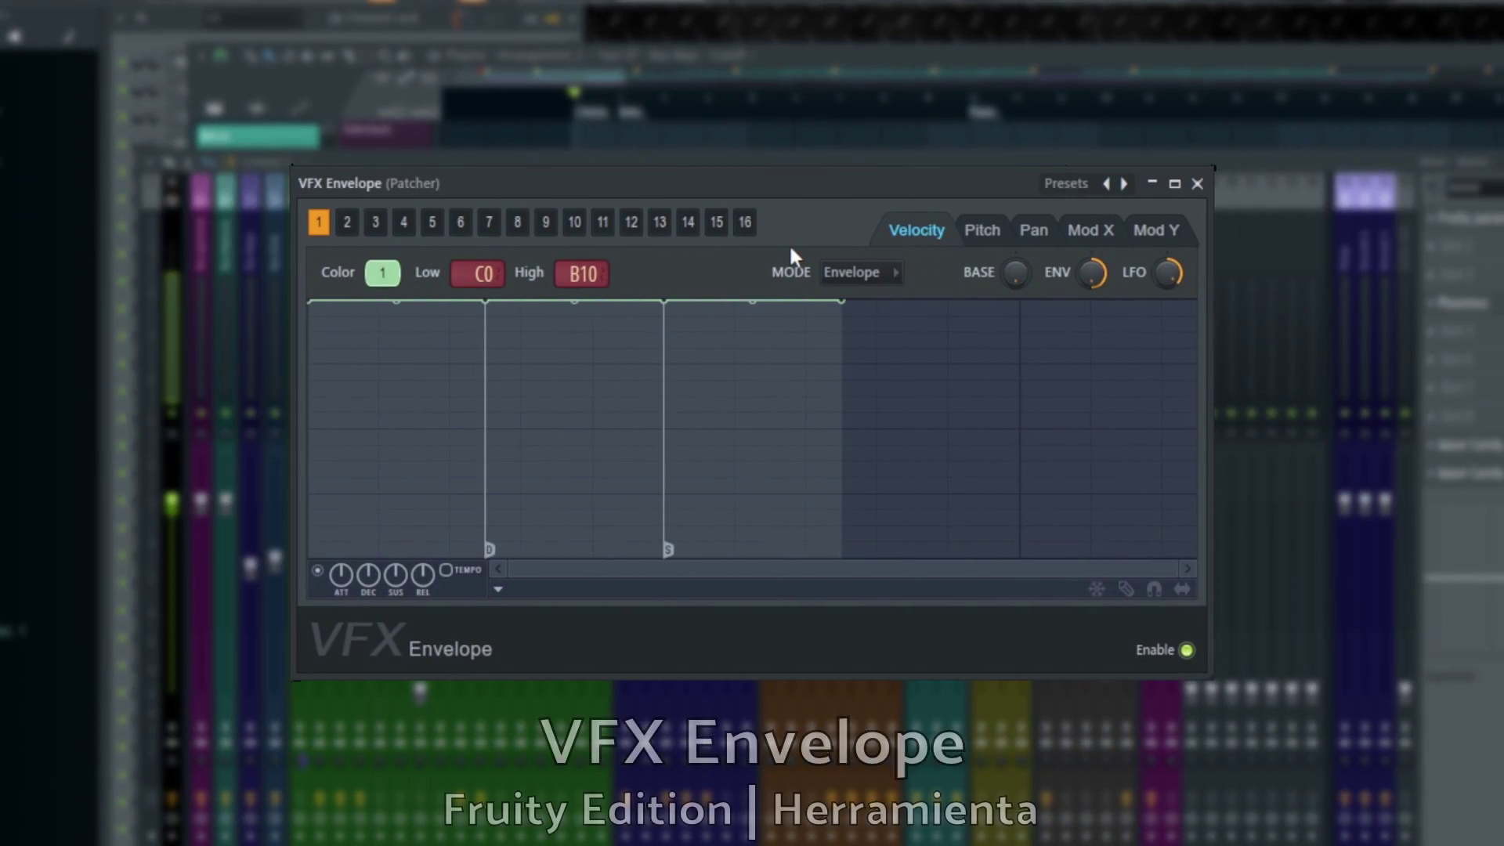
# Look through several of VFX Envelope's numbered envelopes up to 11, and return to envelope 1.
pyautogui.click(347, 222)
pyautogui.click(375, 222)
pyautogui.click(404, 222)
pyautogui.click(432, 223)
pyautogui.click(488, 223)
pyautogui.click(602, 222)
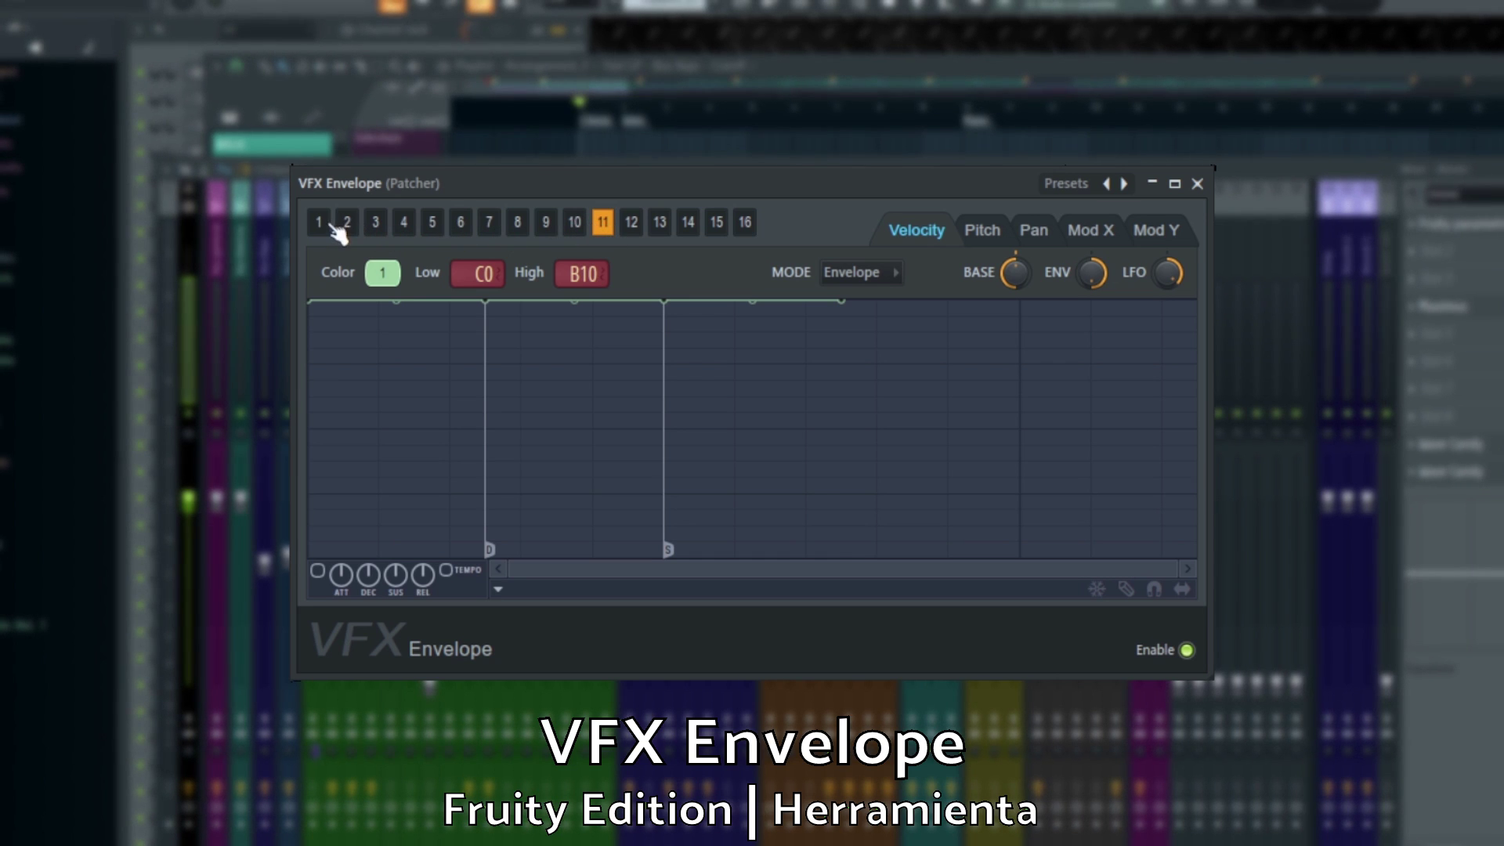
pyautogui.click(319, 222)
# Examine envelope 1's Velocity, Pitch, Pan, Mod X and Mod Y pages in VFX Envelope.
pyautogui.click(988, 239)
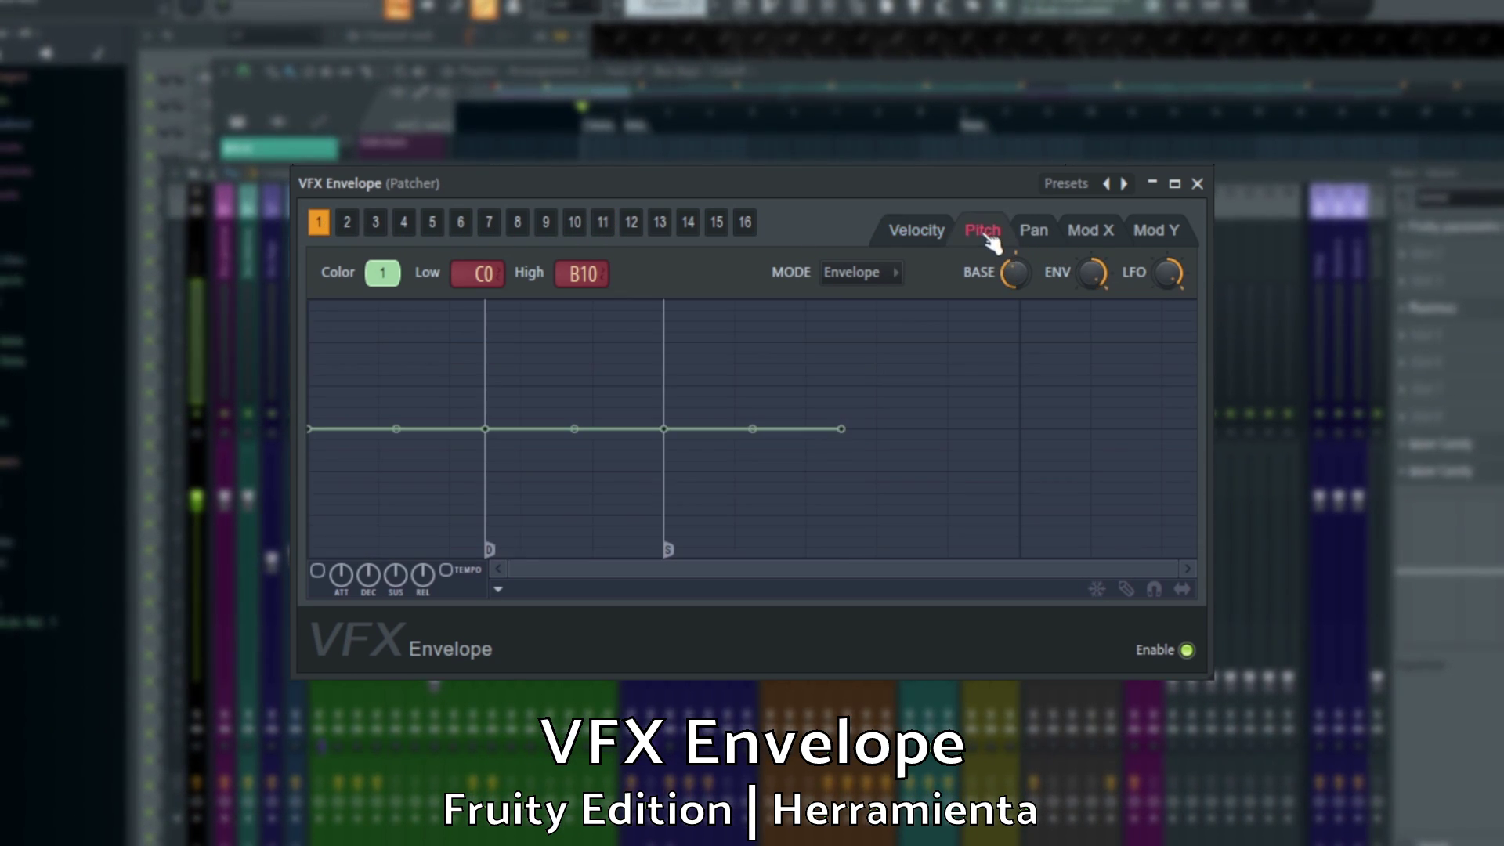
pyautogui.click(939, 231)
pyautogui.click(990, 233)
pyautogui.click(1043, 233)
pyautogui.click(1104, 233)
pyautogui.click(1162, 233)
pyautogui.click(1087, 233)
pyautogui.click(1029, 233)
pyautogui.click(989, 234)
pyautogui.click(950, 234)
pyautogui.click(1090, 234)
pyautogui.click(1159, 233)
pyautogui.click(1032, 234)
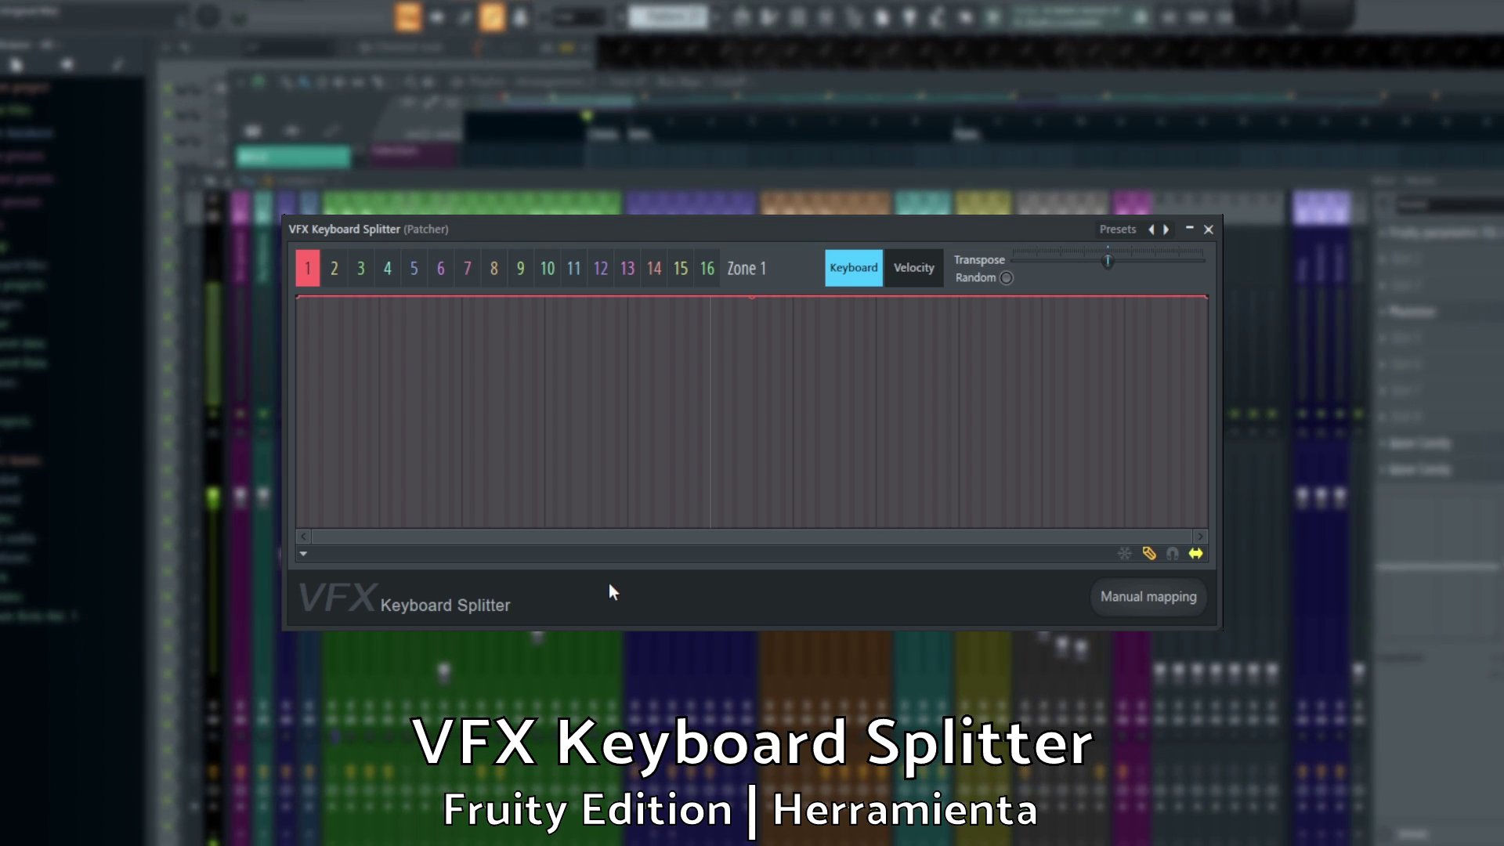
# Look through VFX Keyboard Splitter's zones up to Zone 14, and compare the Velocity and Keyboard mapping views.
pyautogui.click(337, 270)
pyautogui.click(361, 270)
pyautogui.click(414, 270)
pyautogui.click(466, 271)
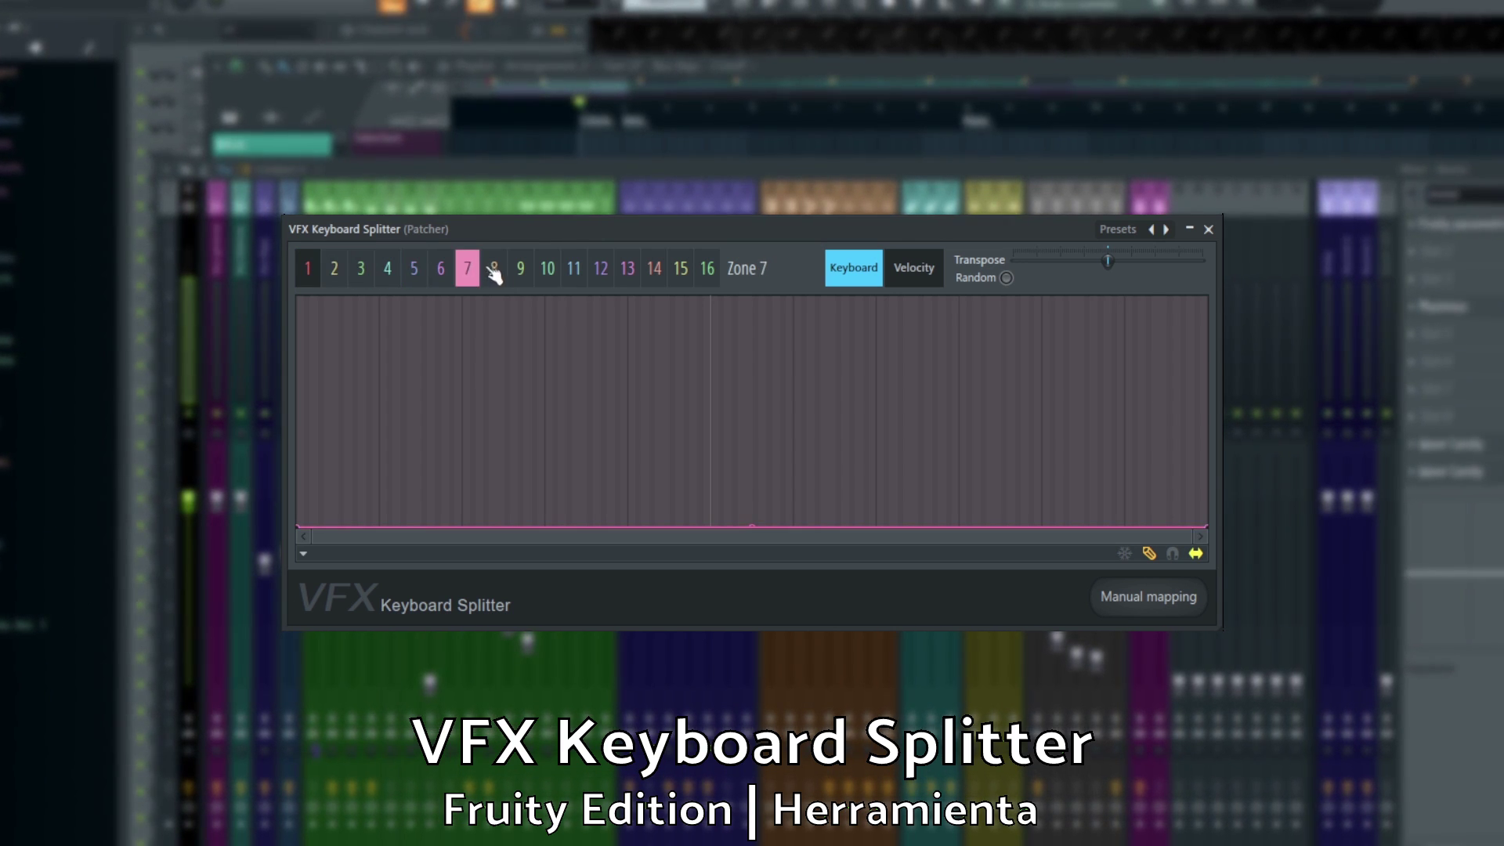
pyautogui.click(547, 271)
pyautogui.click(574, 270)
pyautogui.click(654, 270)
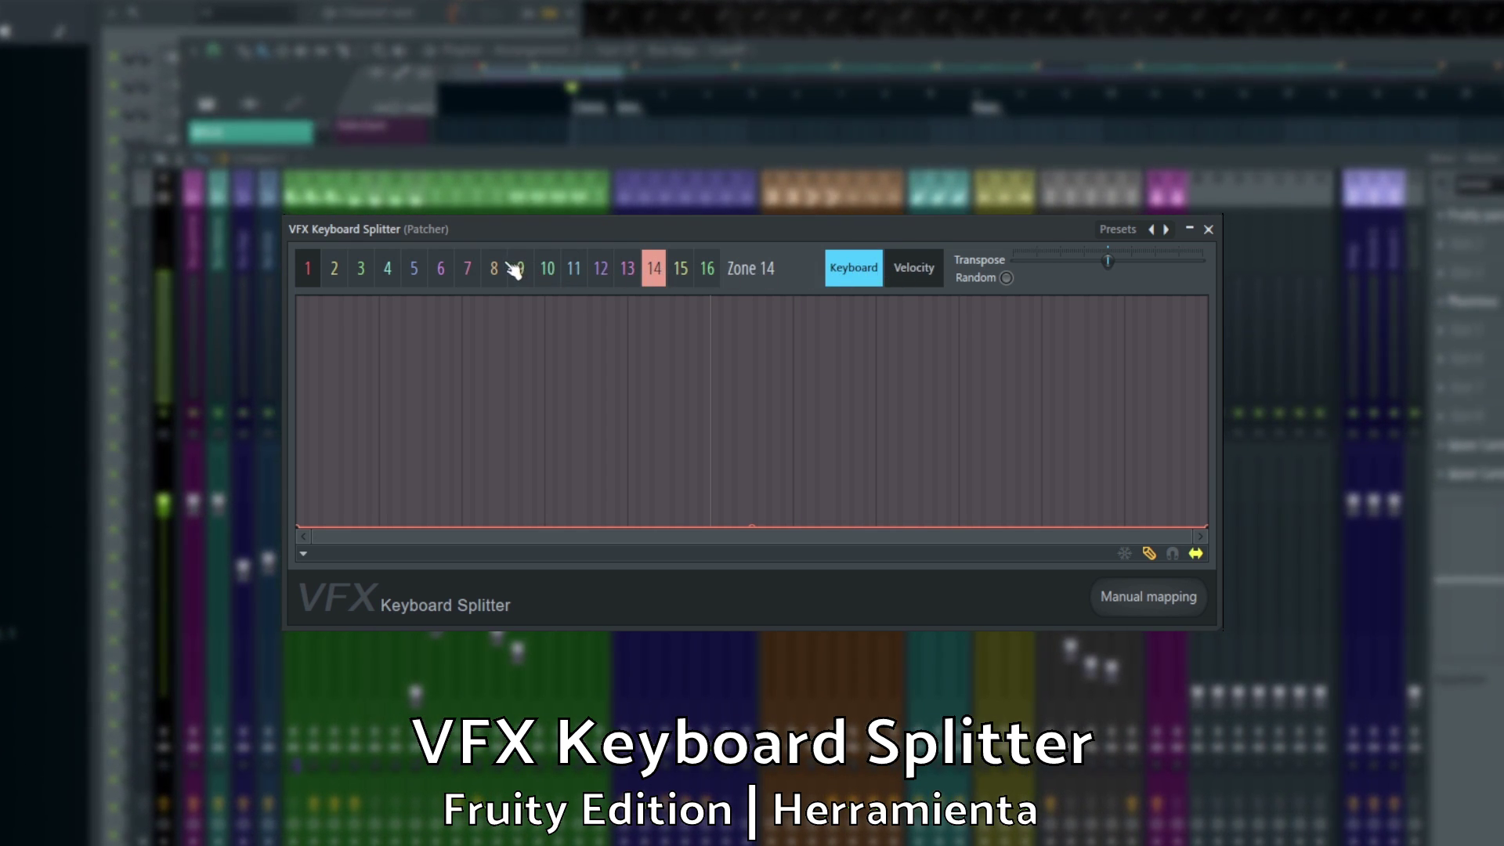
pyautogui.click(913, 269)
pyautogui.click(853, 268)
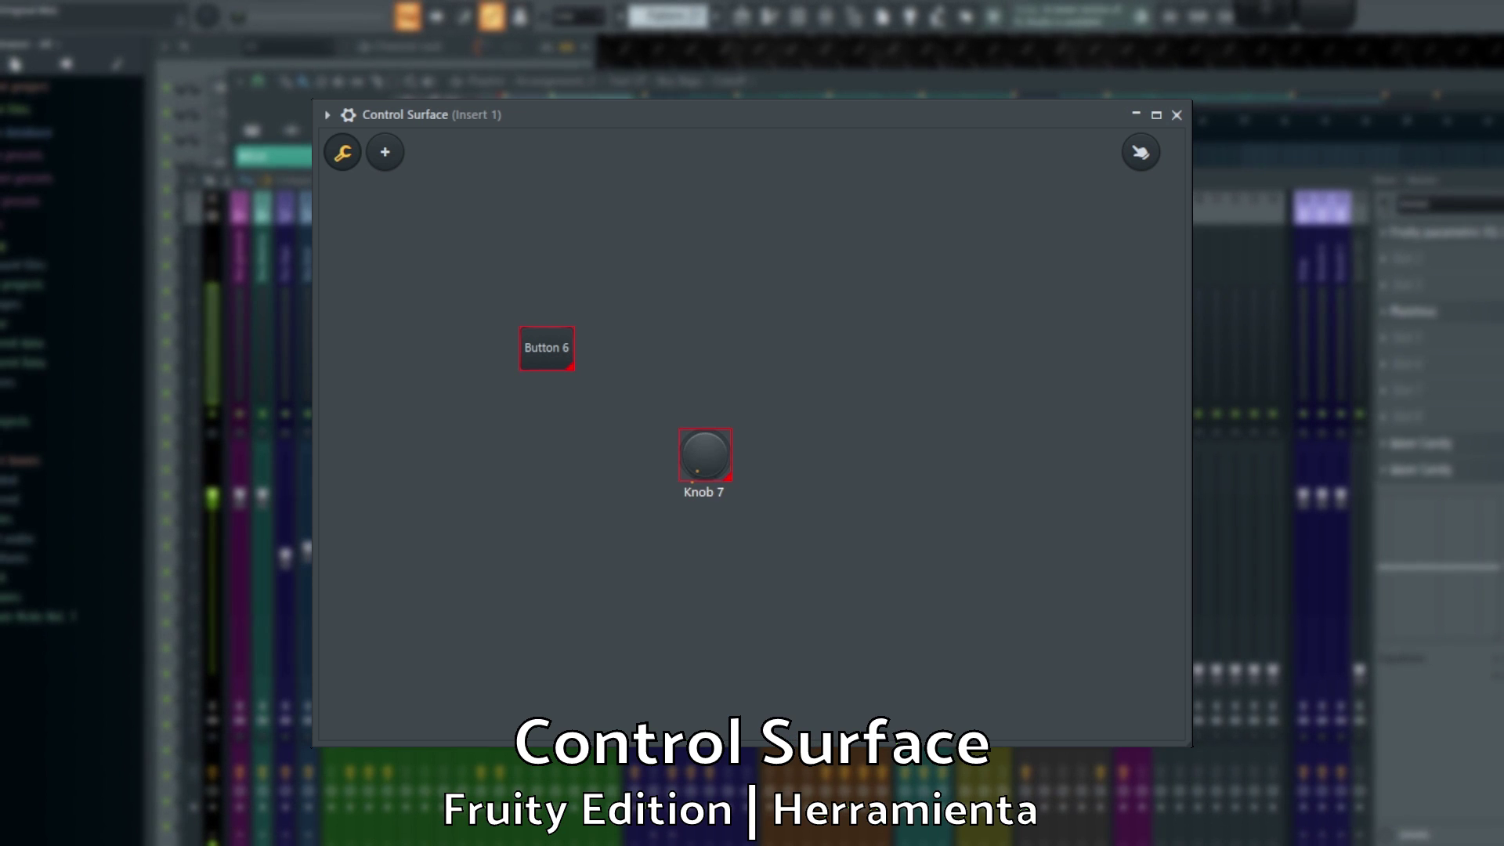
# Turn off edit mode on the Control Surface containing the button and knob.
pyautogui.click(342, 154)
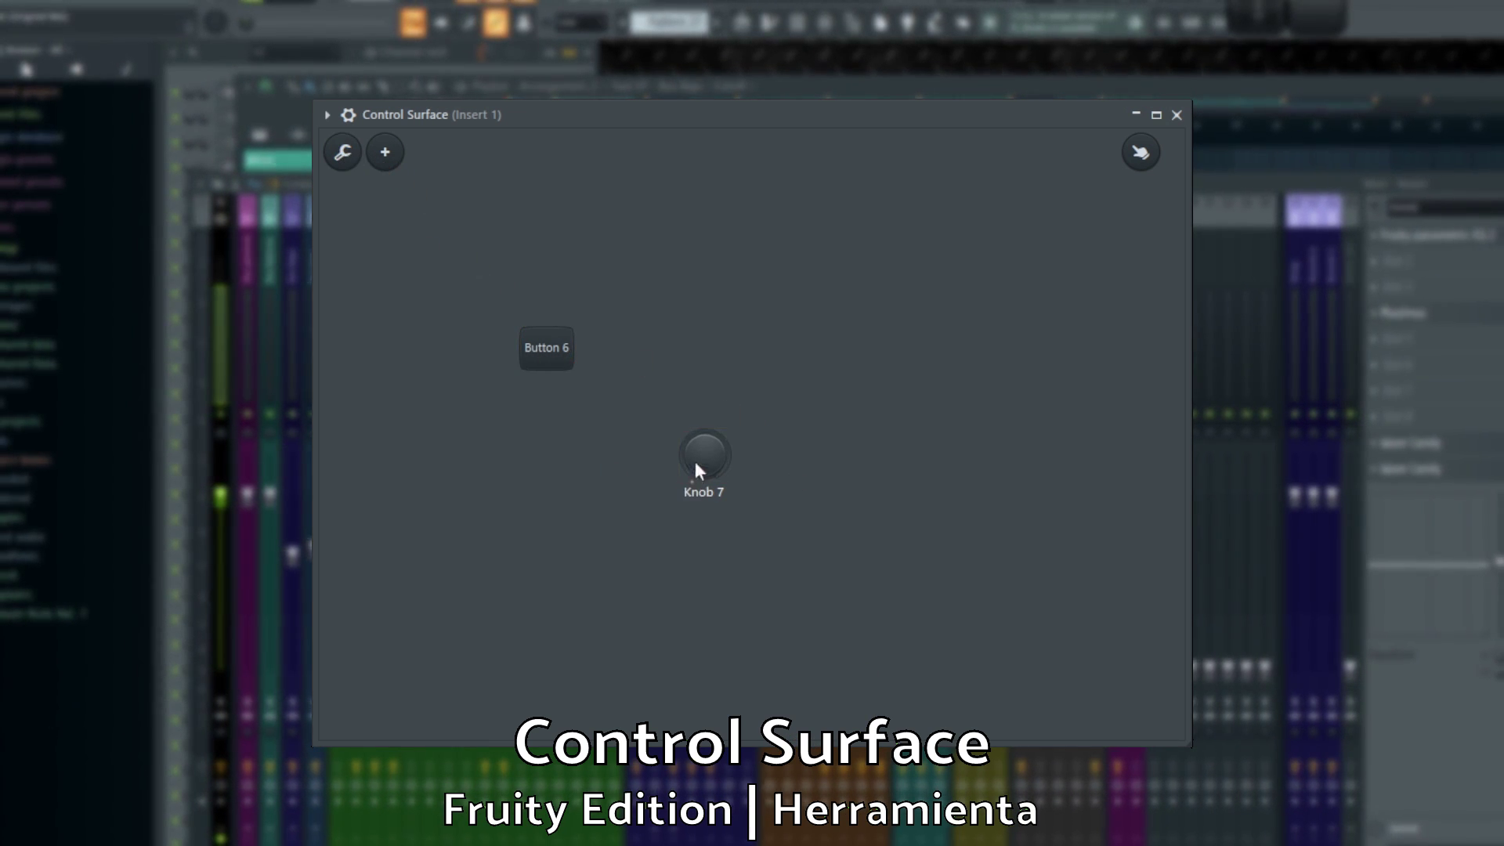
# Turn up Knob 7 and trigger Button 6 on the Control Surface.
pyautogui.moveTo(704, 454); pyautogui.dragTo(704, 423)
pyautogui.click(570, 354)
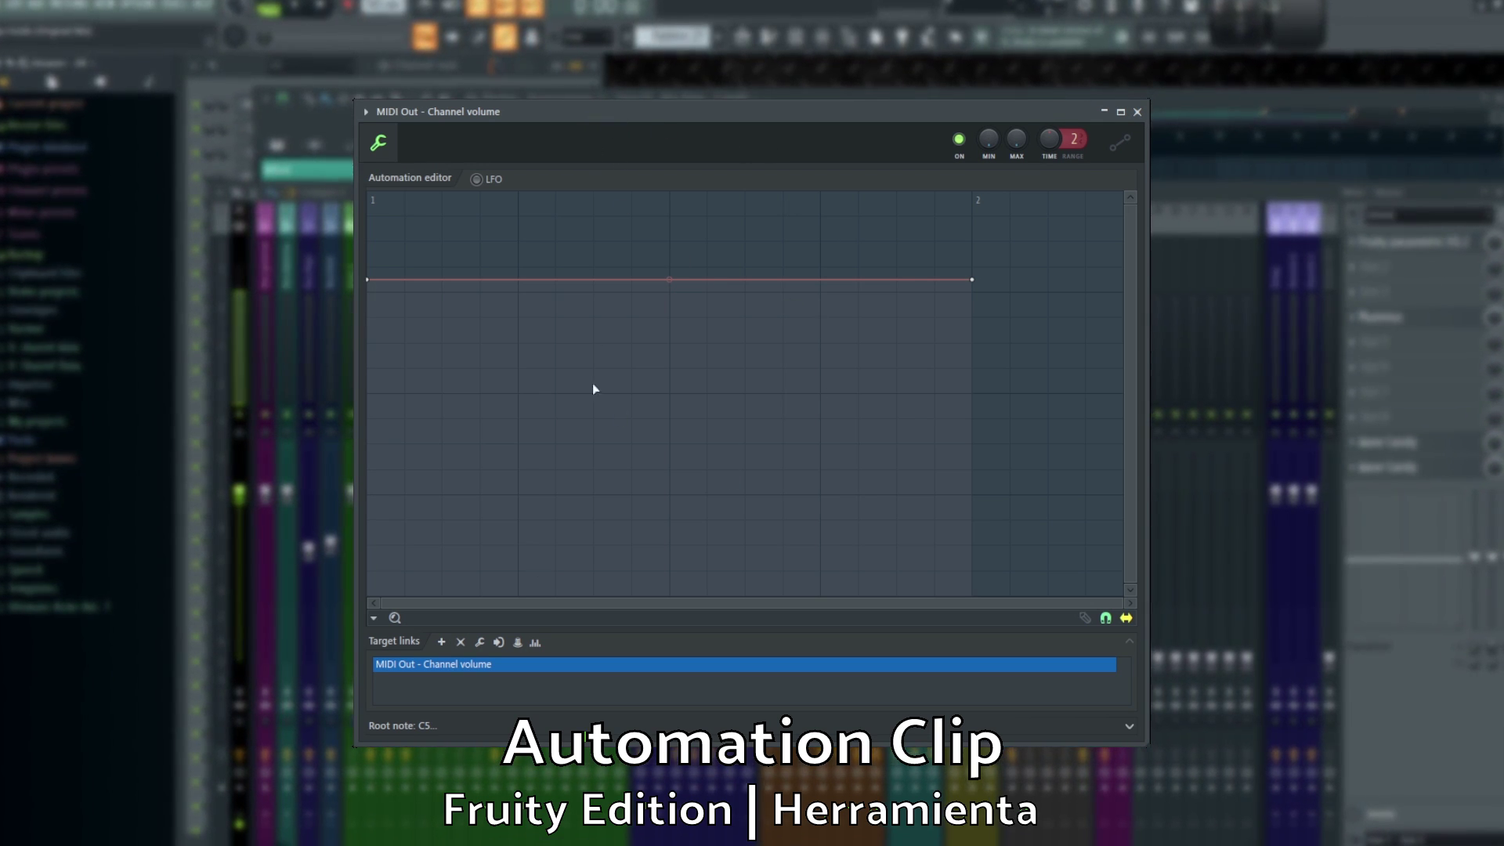
# Add four alternating low and high points to the MIDI Out channel volume automation, and shift the whole curve later and upward.
pyautogui.rightClick(518, 469)
pyautogui.rightClick(632, 241)
pyautogui.rightClick(706, 495)
pyautogui.rightClick(820, 241)
pyautogui.hotkey('ctrl', 'a')
pyautogui.moveTo(633, 242); pyautogui.dragTo(669, 217)
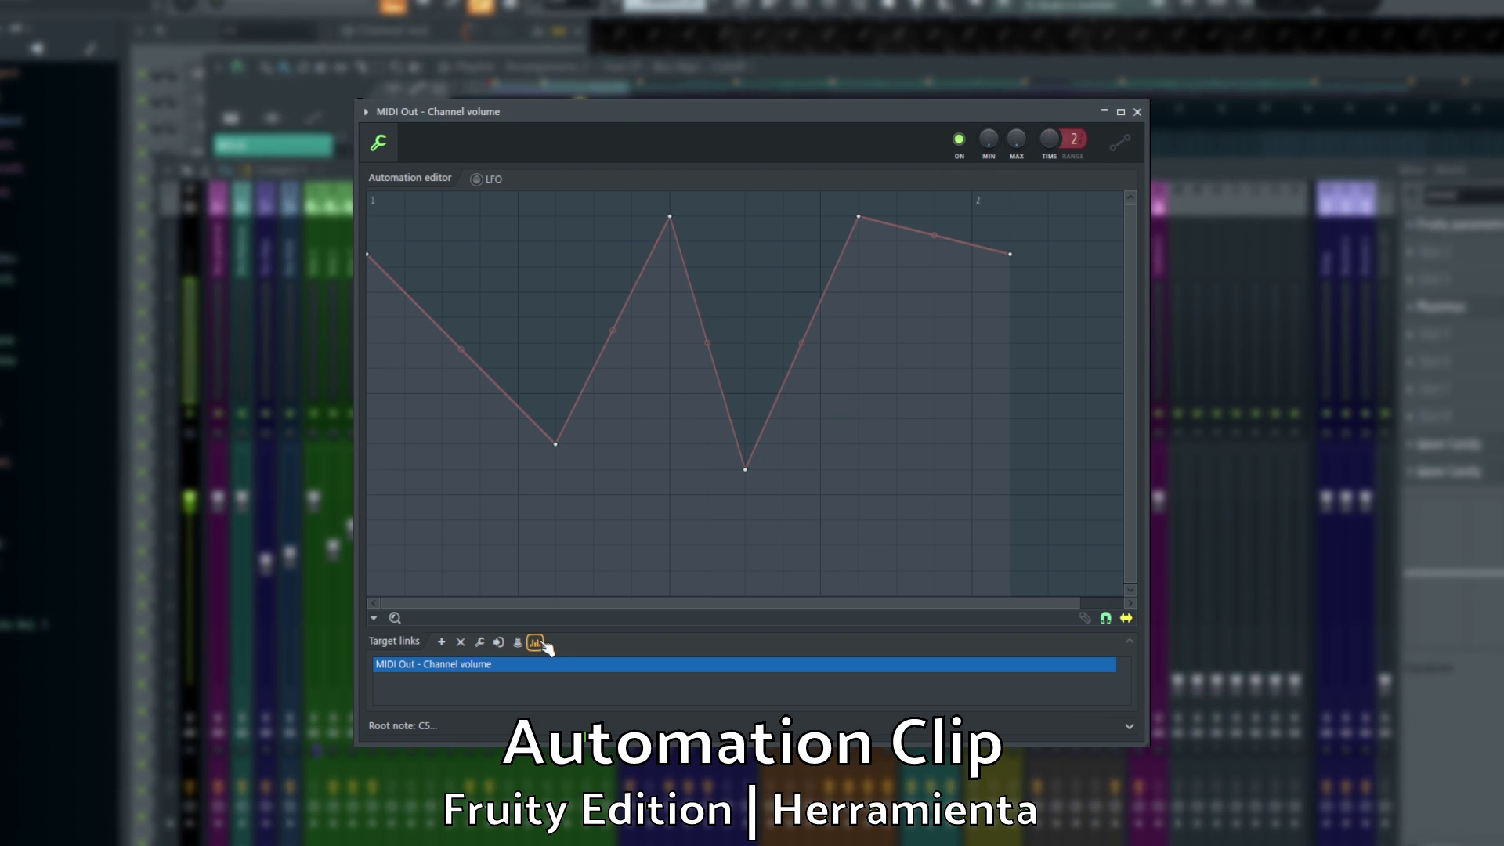
# View the automation clip's LFO mode briefly, and return to the drawn curve.
pyautogui.click(477, 179)
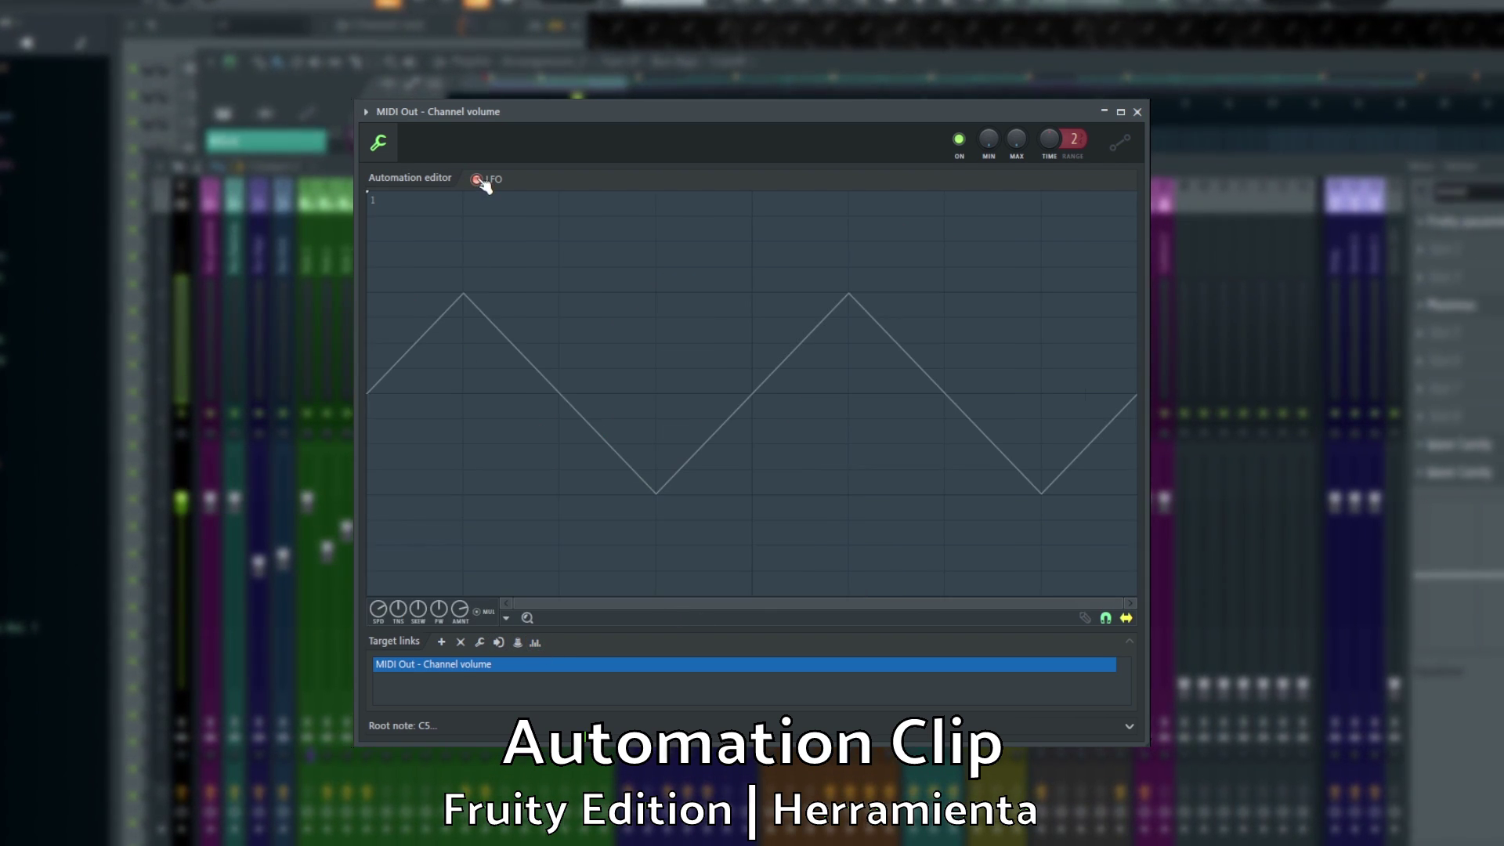
pyautogui.click(477, 179)
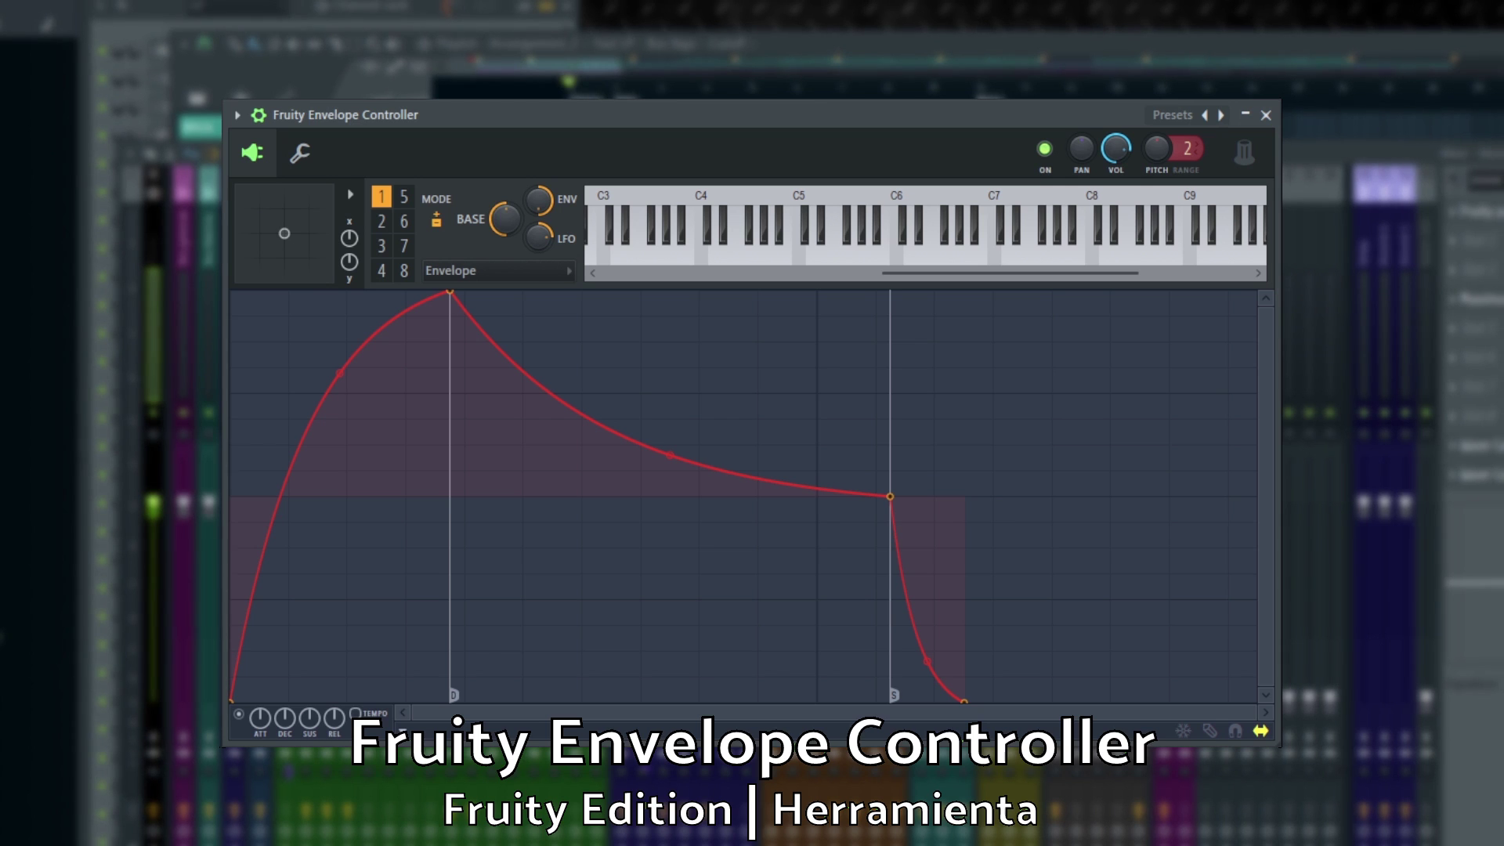
# Look through Fruity Envelope Controller's articulator modes one by one, from Envelope through LFO to Random.
pyautogui.click(473, 271)
pyautogui.click(467, 314)
pyautogui.click(480, 269)
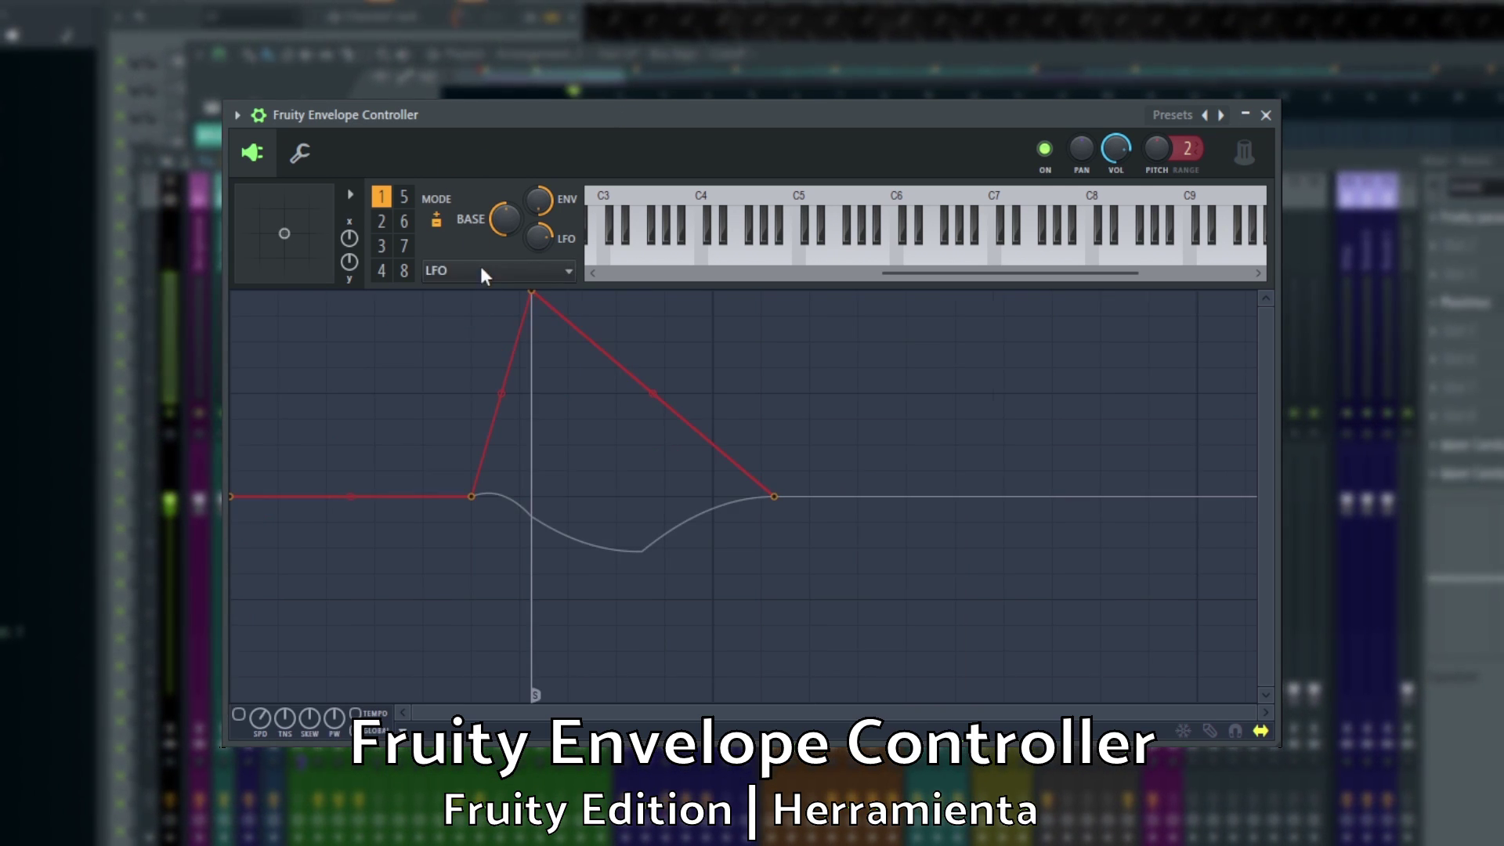
pyautogui.click(477, 345)
pyautogui.click(495, 275)
pyautogui.click(476, 369)
pyautogui.click(493, 276)
pyautogui.click(487, 393)
pyautogui.click(505, 277)
pyautogui.click(487, 409)
pyautogui.click(505, 281)
pyautogui.click(480, 428)
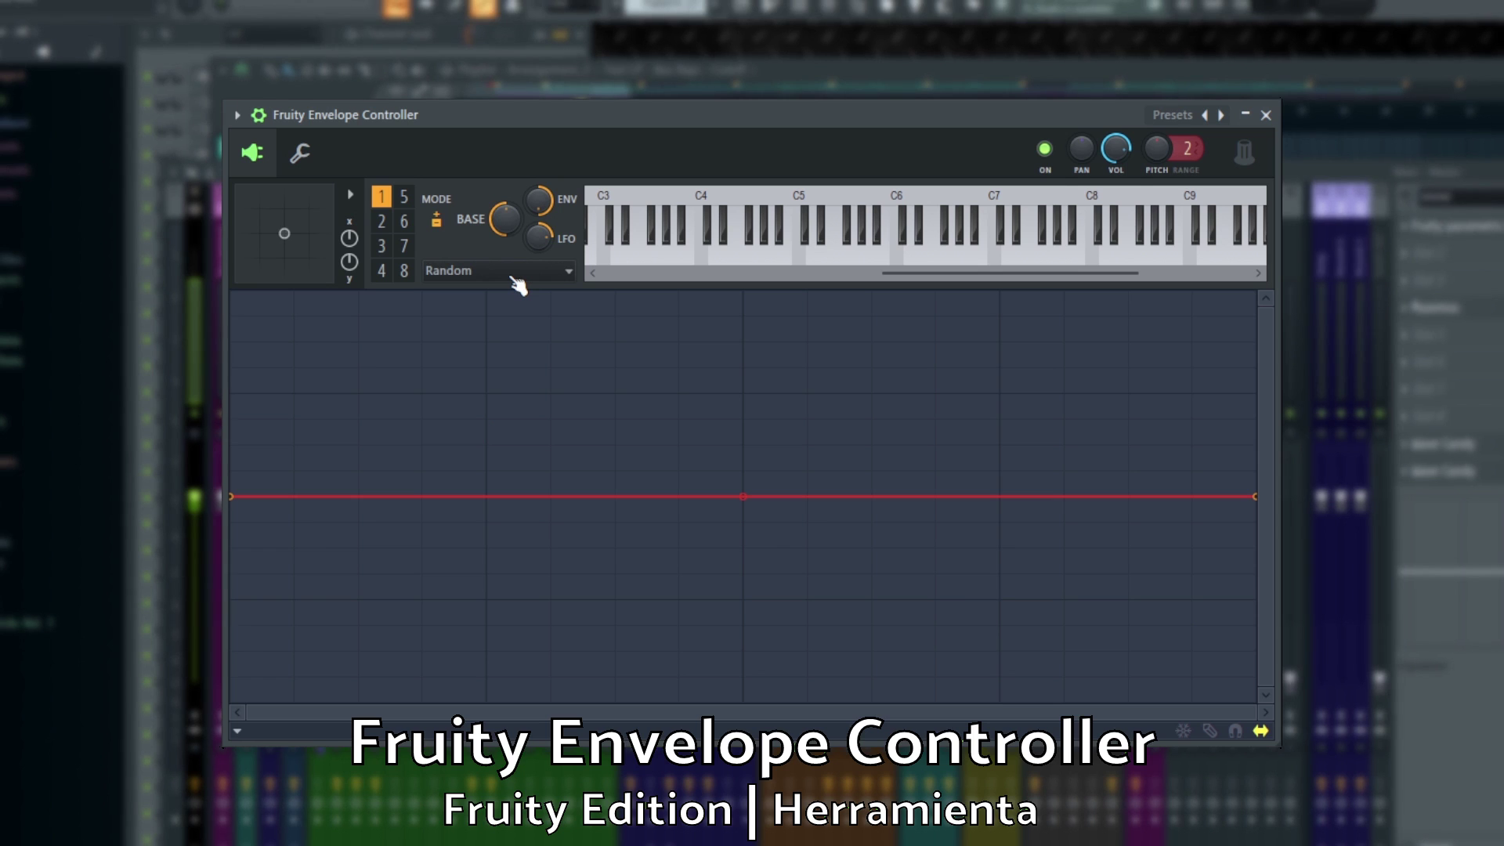
# Look through Fruity Envelope Controller's articulators 4, 6, 7 and 2, return to 1, and nudge the X/Y pad point.
pyautogui.click(382, 270)
pyautogui.click(404, 222)
pyautogui.click(404, 245)
pyautogui.click(381, 270)
pyautogui.click(383, 222)
pyautogui.click(382, 197)
pyautogui.moveTo(284, 234)
pyautogui.mouseDown()
pyautogui.moveTo(302, 235)
pyautogui.moveTo(243, 227)
pyautogui.moveTo(306, 229)
pyautogui.mouseUp()
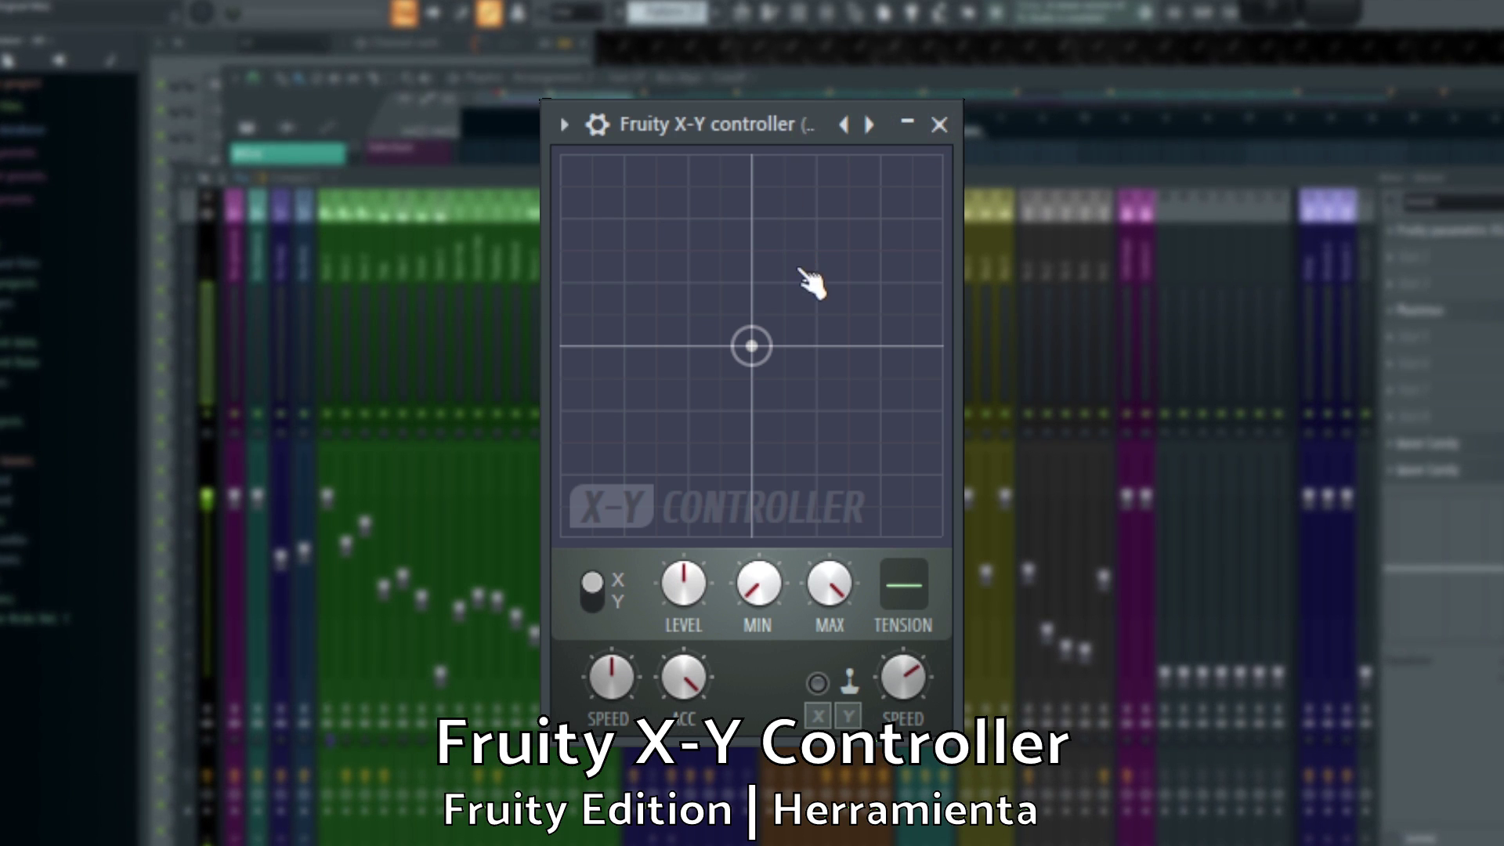
# Move the Fruity X-Y Controller's point to the pad's upper-left area, and across to the upper right of centre.
pyautogui.moveTo(774, 343); pyautogui.dragTo(601, 226)
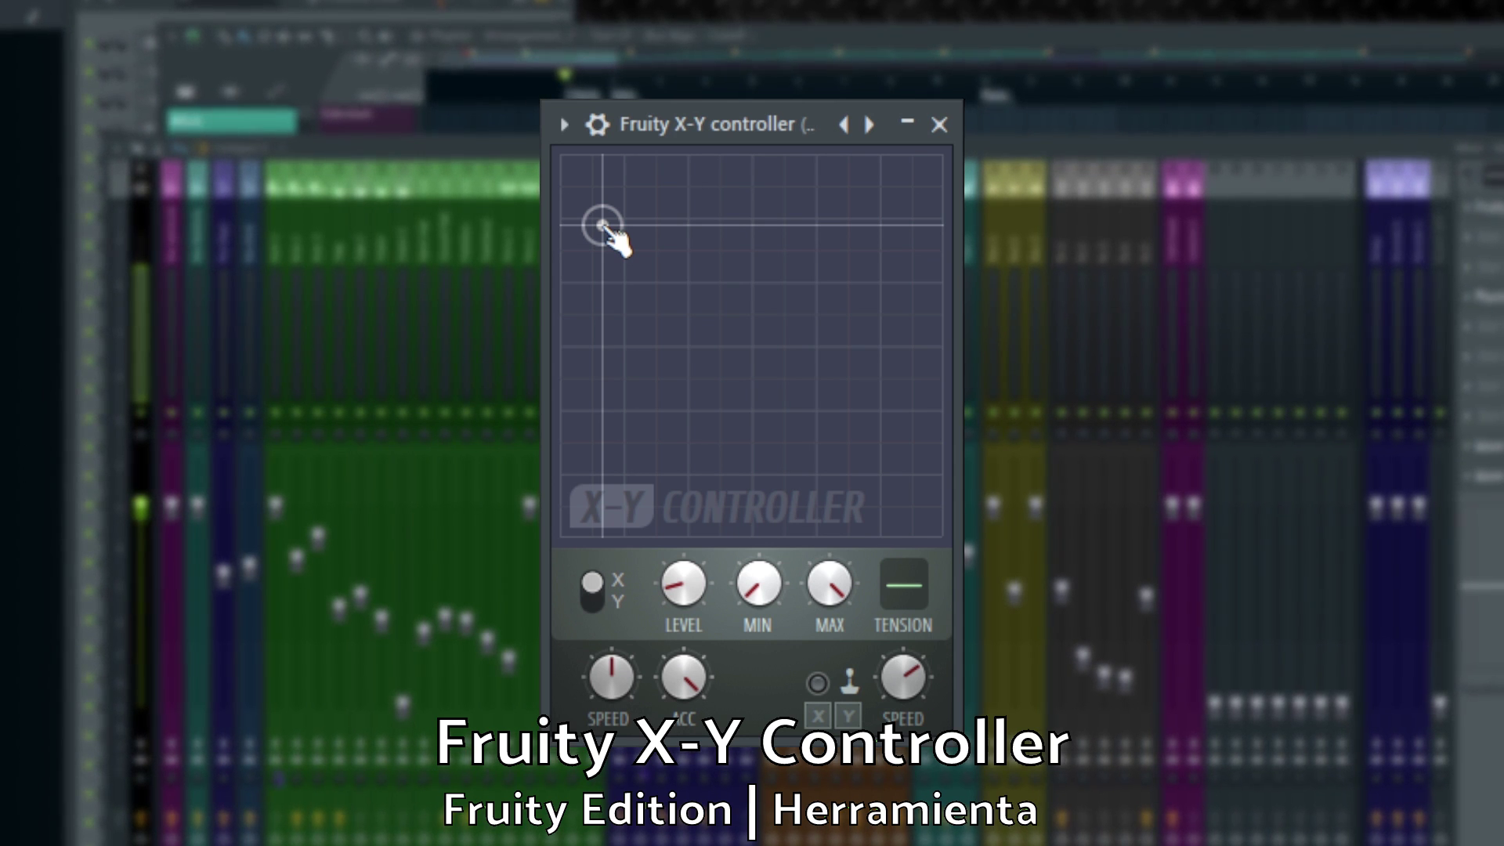
pyautogui.moveTo(602, 225); pyautogui.dragTo(808, 282)
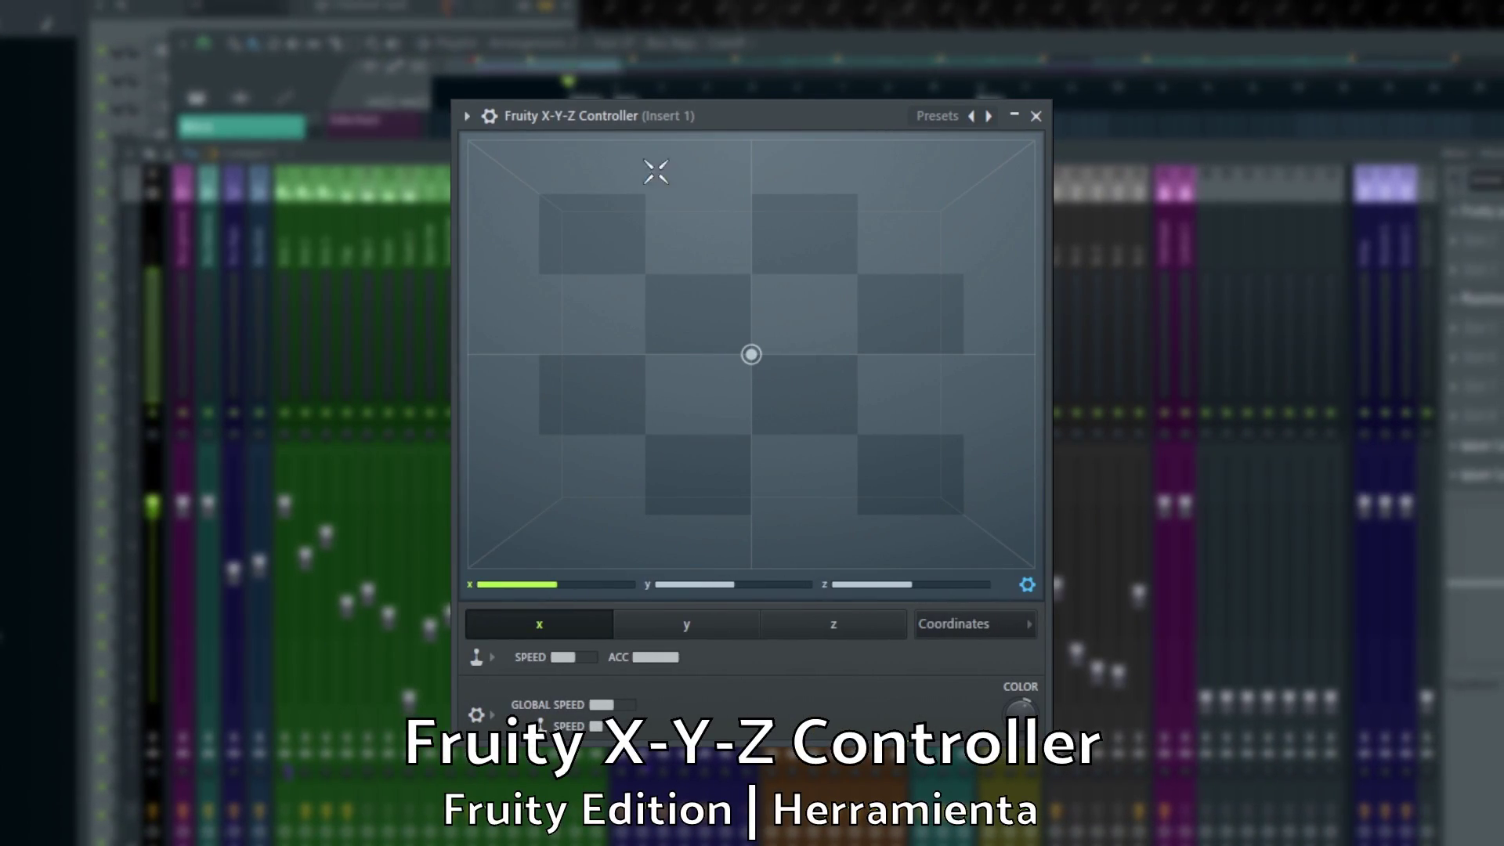
# Move the Fruity X-Y-Z Controller's point below and right of centre, and raise its Z value slightly.
pyautogui.moveTo(726, 330)
pyautogui.mouseDown()
pyautogui.moveTo(544, 366)
pyautogui.moveTo(862, 265)
pyautogui.moveTo(795, 313)
pyautogui.moveTo(540, 348)
pyautogui.moveTo(815, 392)
pyautogui.moveTo(796, 349)
pyautogui.moveTo(679, 336)
pyautogui.moveTo(795, 453)
pyautogui.mouseUp()
pyautogui.moveTo(894, 584); pyautogui.dragTo(908, 604)
pyautogui.click(922, 584)
pyautogui.click(691, 592)
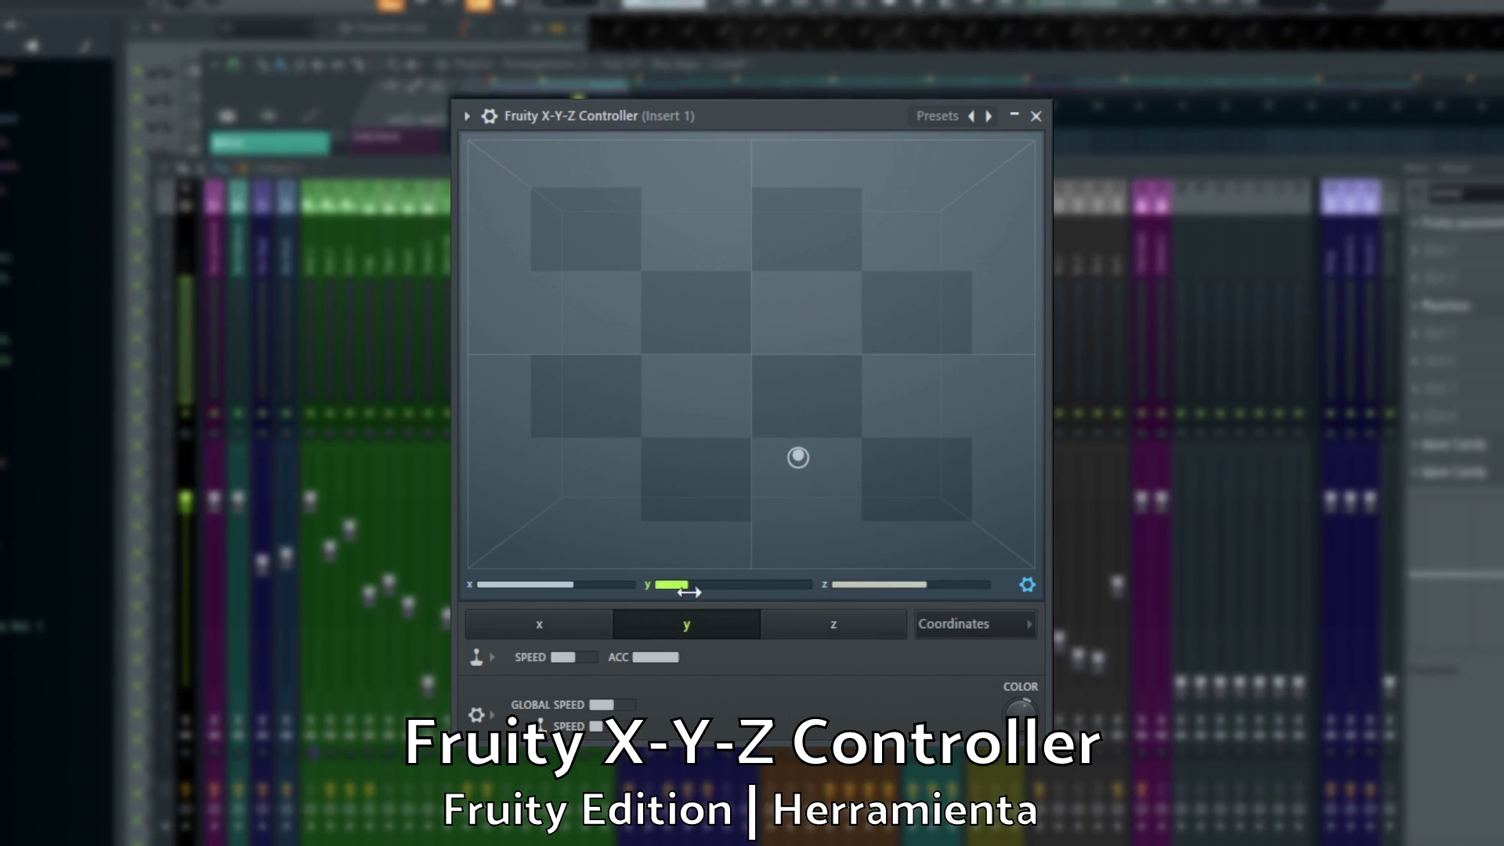
# Compare the X, Y and Z axis settings in Fruity X-Y-Z Controller, ending on X.
pyautogui.click(543, 625)
pyautogui.click(694, 625)
pyautogui.click(856, 632)
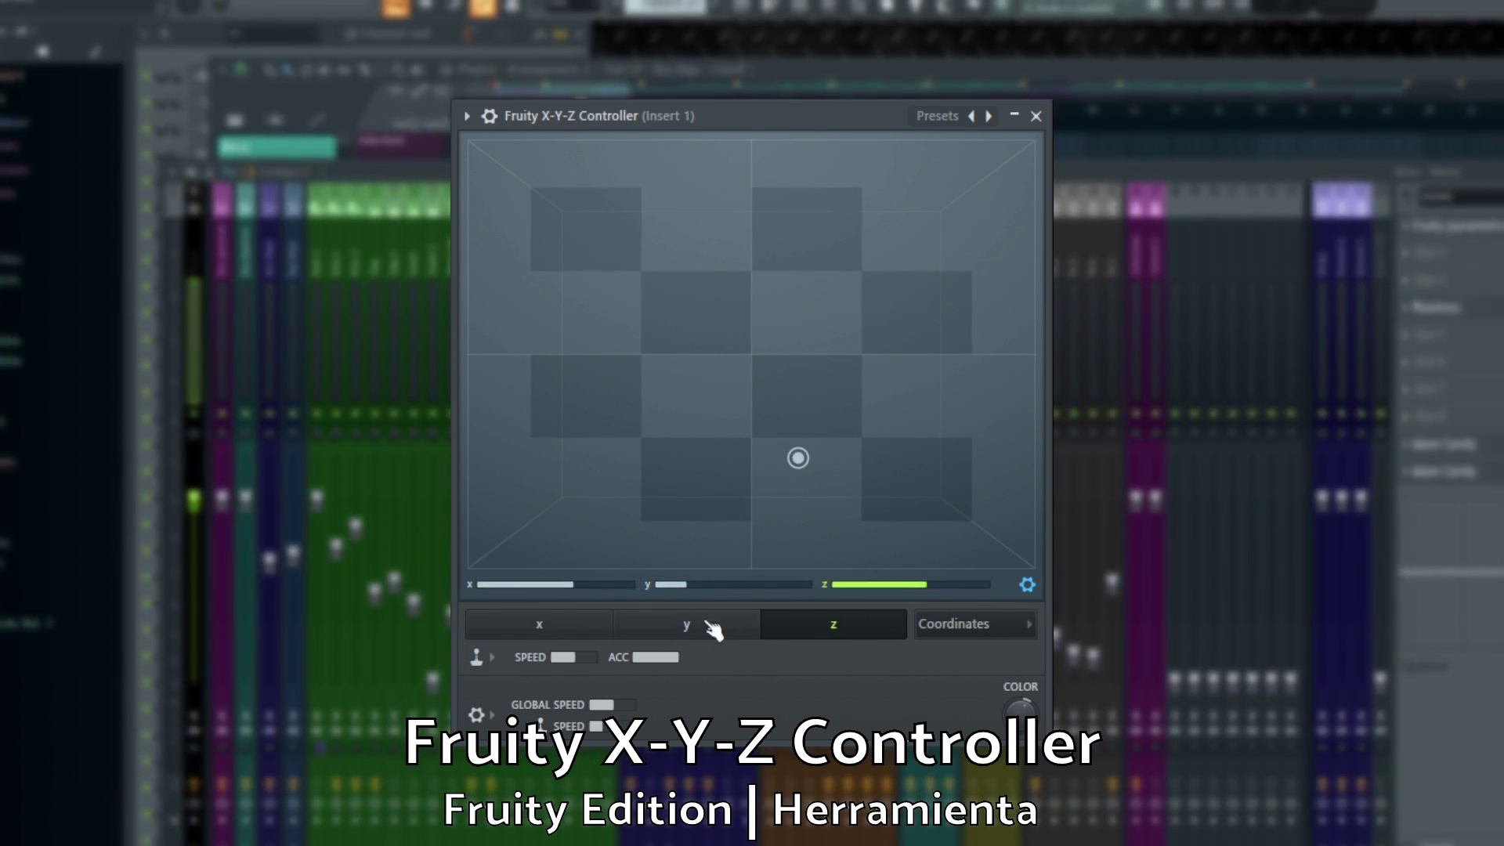
pyautogui.click(711, 626)
pyautogui.click(570, 634)
pyautogui.click(830, 635)
pyautogui.click(650, 637)
pyautogui.click(564, 637)
pyautogui.click(685, 632)
pyautogui.click(832, 634)
pyautogui.click(705, 644)
pyautogui.click(521, 636)
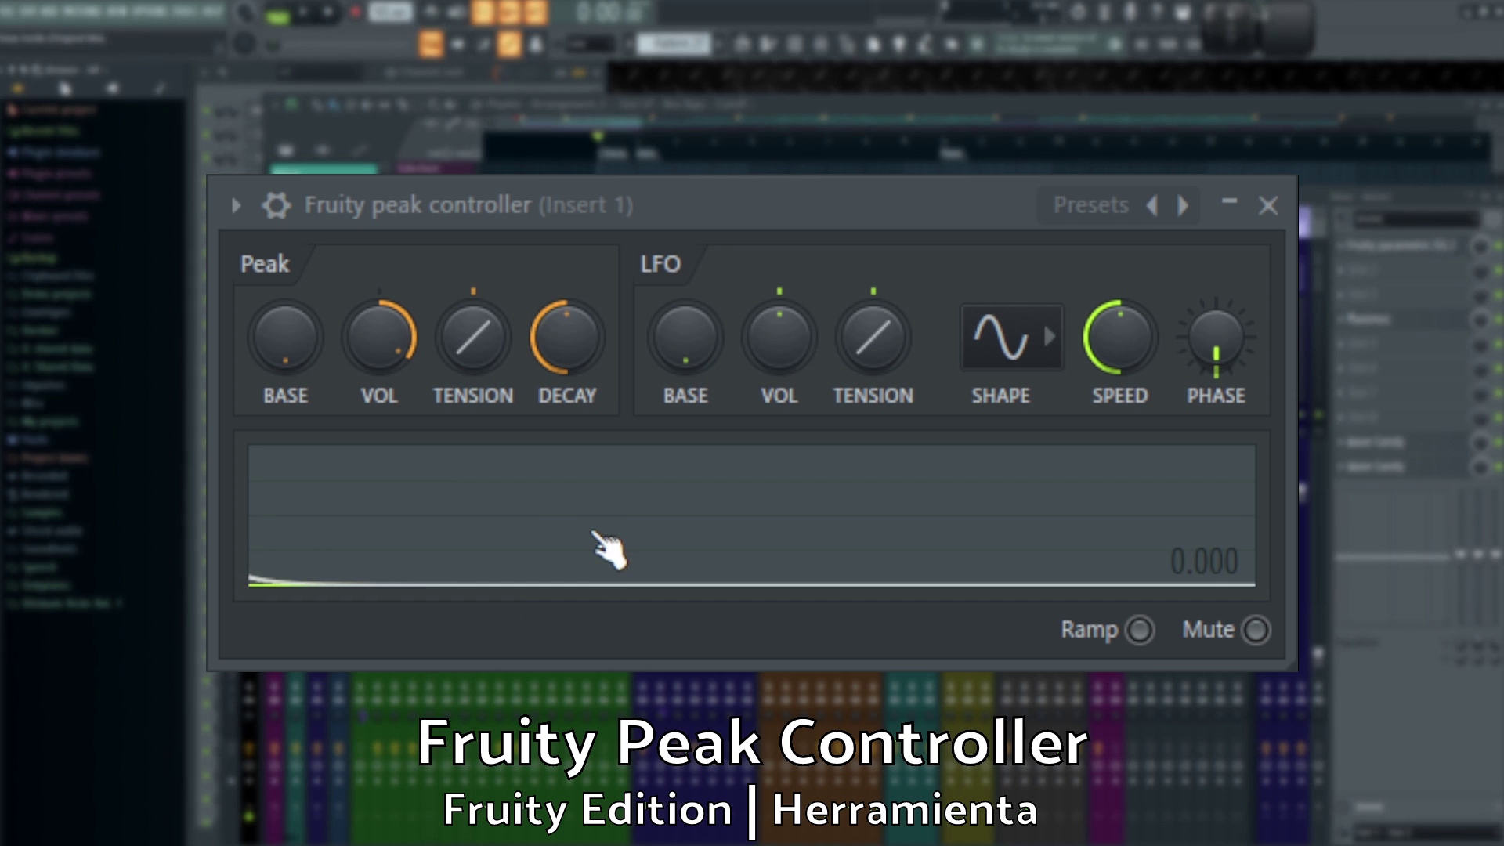
# Raise the LFO volume to maximum and turn down the LFO speed knob in Fruity Peak Controller.
pyautogui.moveTo(757, 343); pyautogui.dragTo(756, 305)
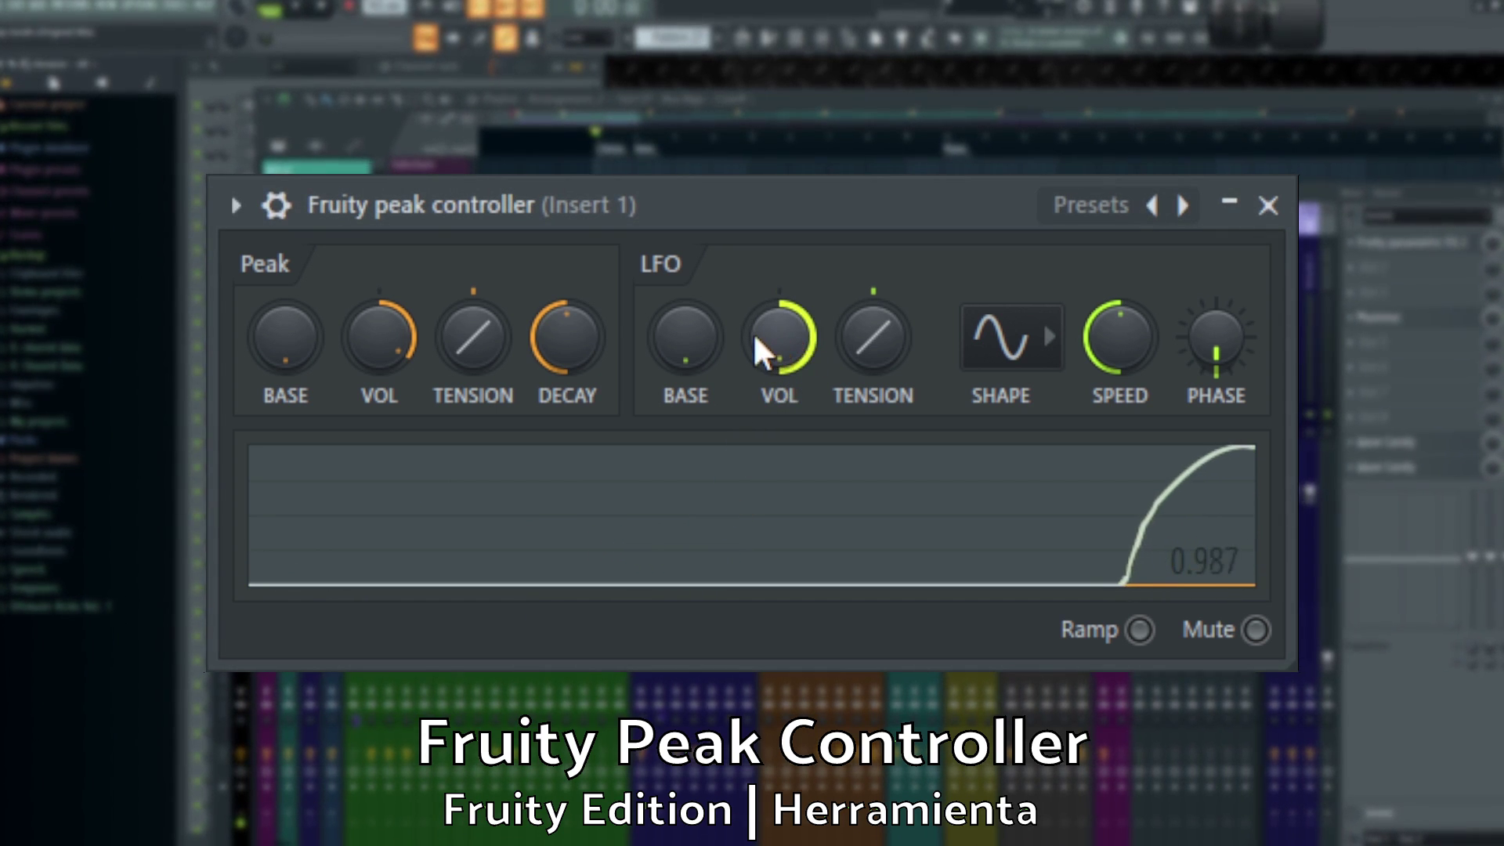
pyautogui.moveTo(1107, 336); pyautogui.dragTo(1107, 376)
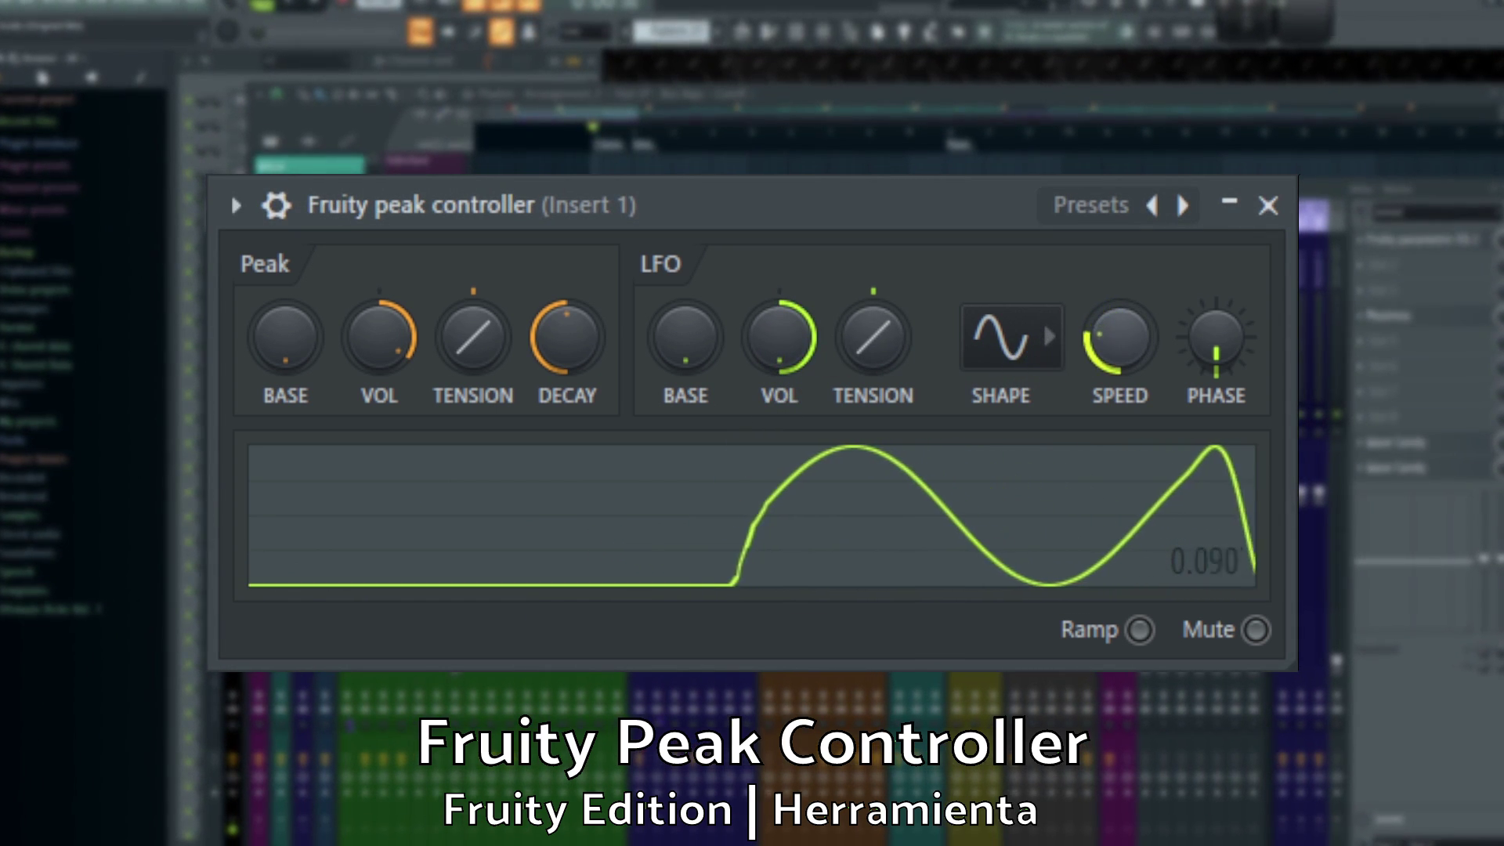
# Cycle the LFO shape through triangle, square and sawtooth to random, and adjust the LFO speed.
pyautogui.click(1030, 344)
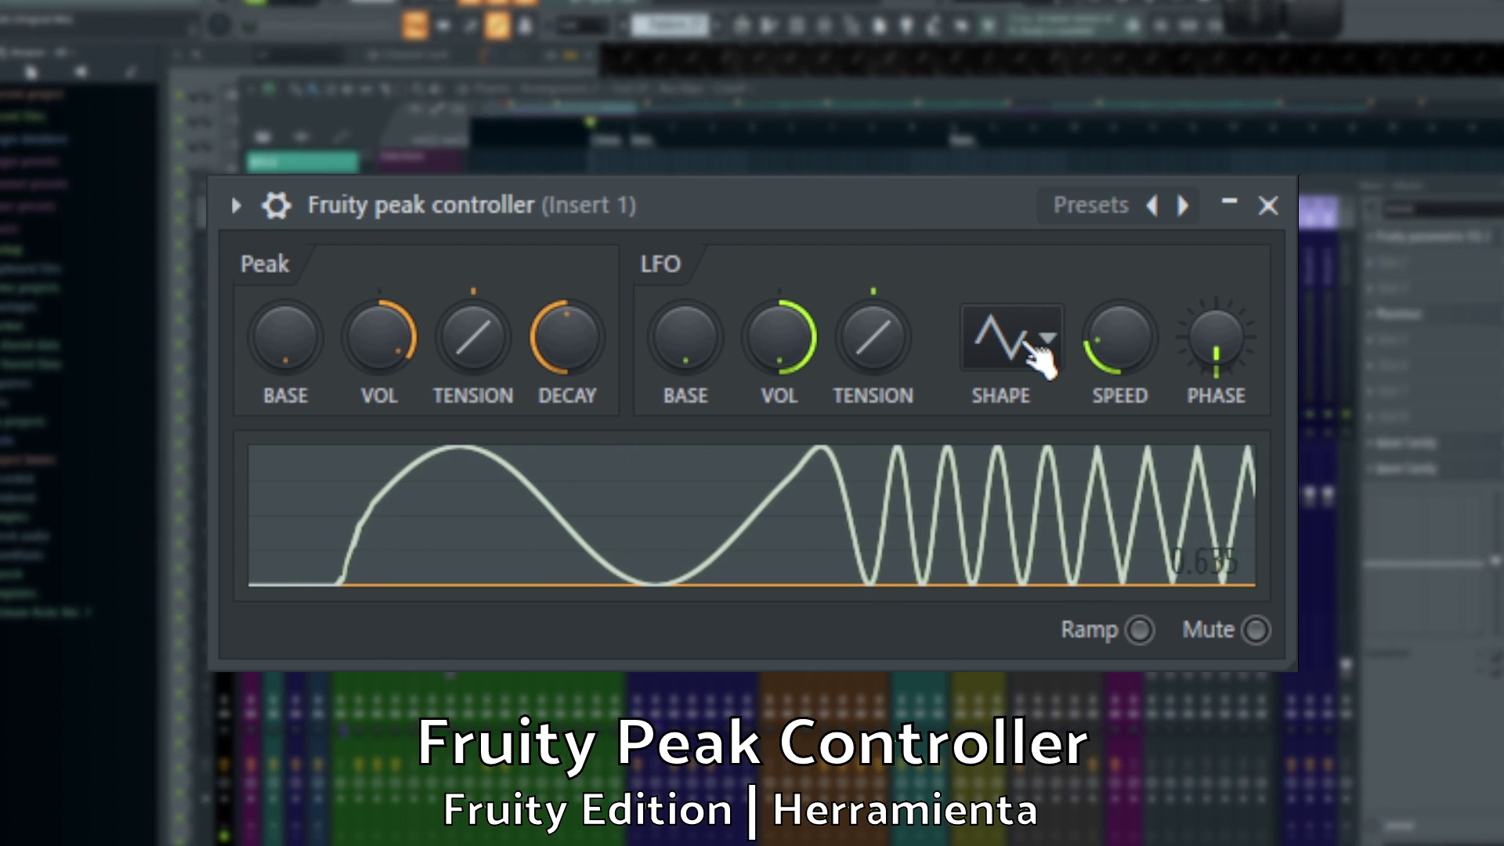
pyautogui.click(1030, 349)
pyautogui.click(1030, 349)
pyautogui.click(1030, 349)
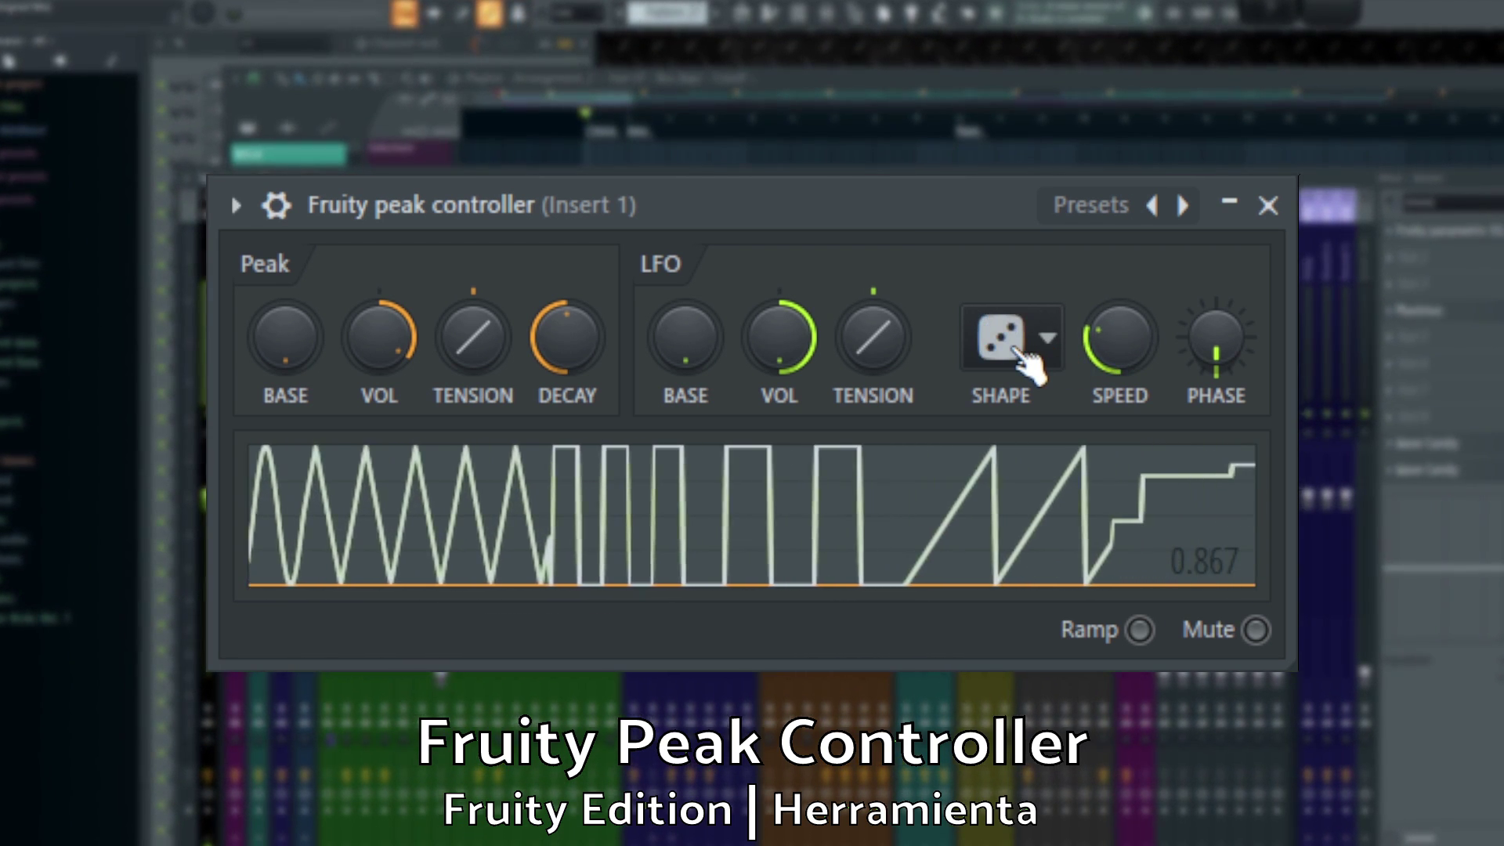
pyautogui.moveTo(1124, 348)
pyautogui.mouseDown()
pyautogui.moveTo(1124, 368)
pyautogui.moveTo(1126, 350)
pyautogui.mouseUp()
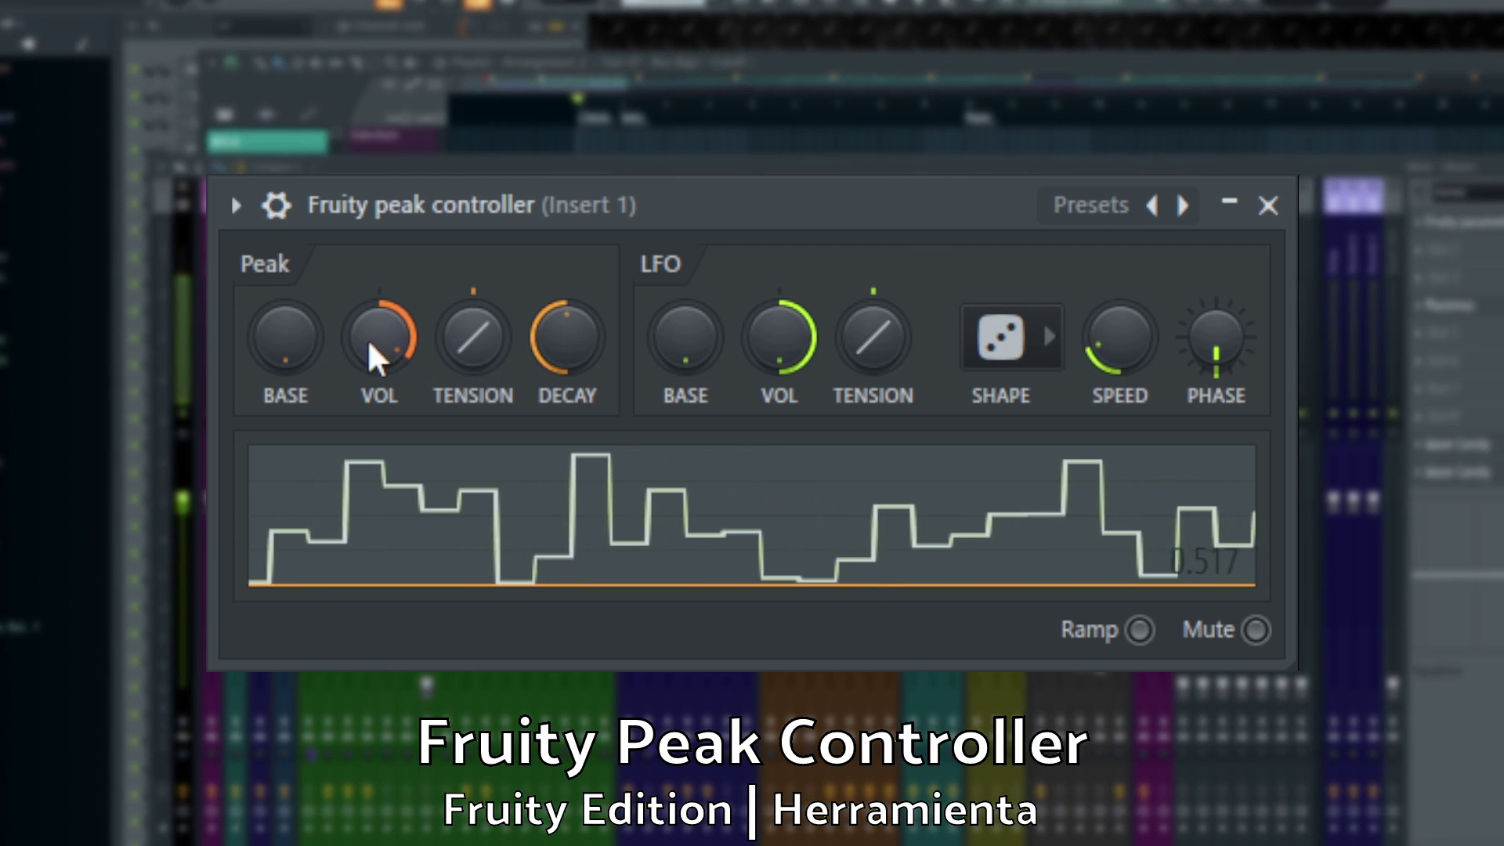
# Reset the LFO volume, LFO speed and Peak volume to their default values.
pyautogui.keyDown('alt'); pyautogui.click(766, 366); pyautogui.keyUp('alt')
pyautogui.keyDown('alt'); pyautogui.click(1081, 336); pyautogui.keyUp('alt')
pyautogui.keyDown('alt'); pyautogui.click(384, 365); pyautogui.keyUp('alt')
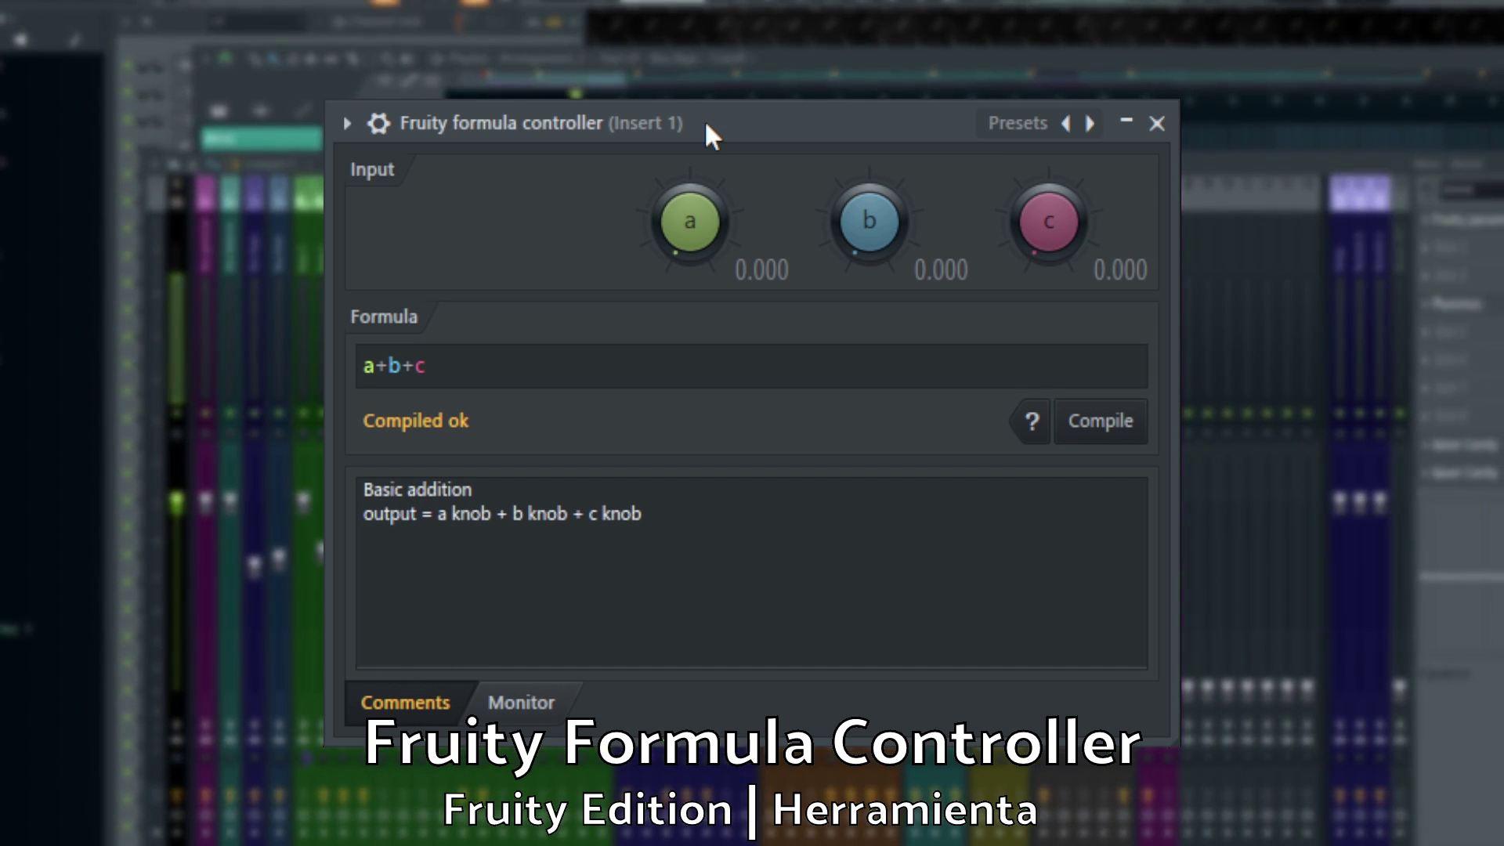
# Set Fruity Formula Controller's inputs a, b and c to about 0.145, 0.301 and 0.230, and load the next preset.
pyautogui.moveTo(666, 239)
pyautogui.mouseDown()
pyautogui.moveTo(666, 125)
pyautogui.moveTo(666, 208)
pyautogui.mouseUp()
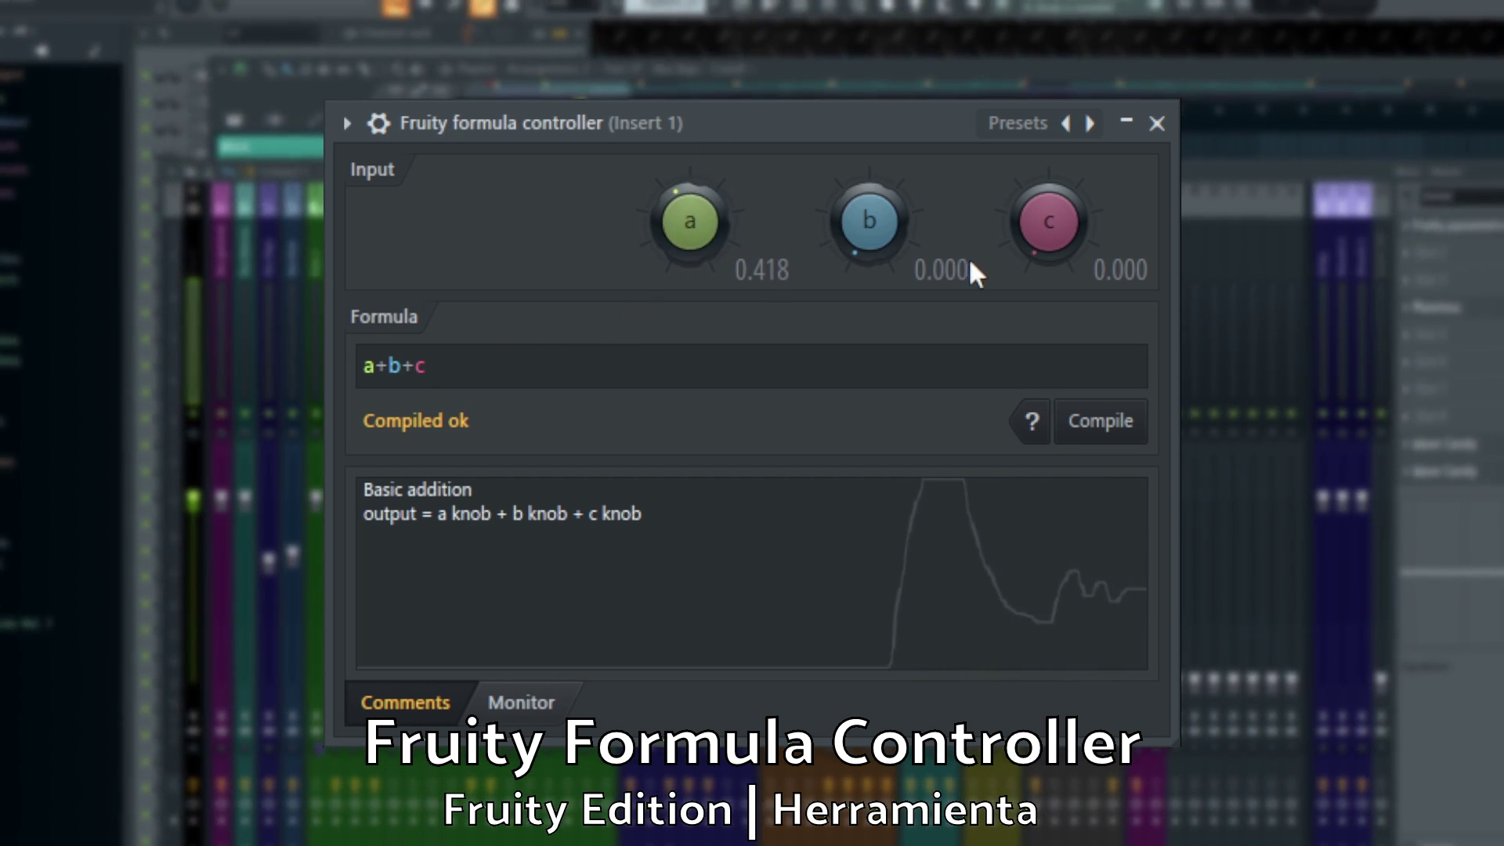
pyautogui.moveTo(869, 224); pyautogui.dragTo(869, 176)
pyautogui.moveTo(1048, 222)
pyautogui.mouseDown()
pyautogui.moveTo(1049, 168)
pyautogui.moveTo(1049, 212)
pyautogui.mouseUp()
pyautogui.moveTo(861, 228); pyautogui.dragTo(861, 243)
pyautogui.moveTo(690, 223); pyautogui.dragTo(689, 249)
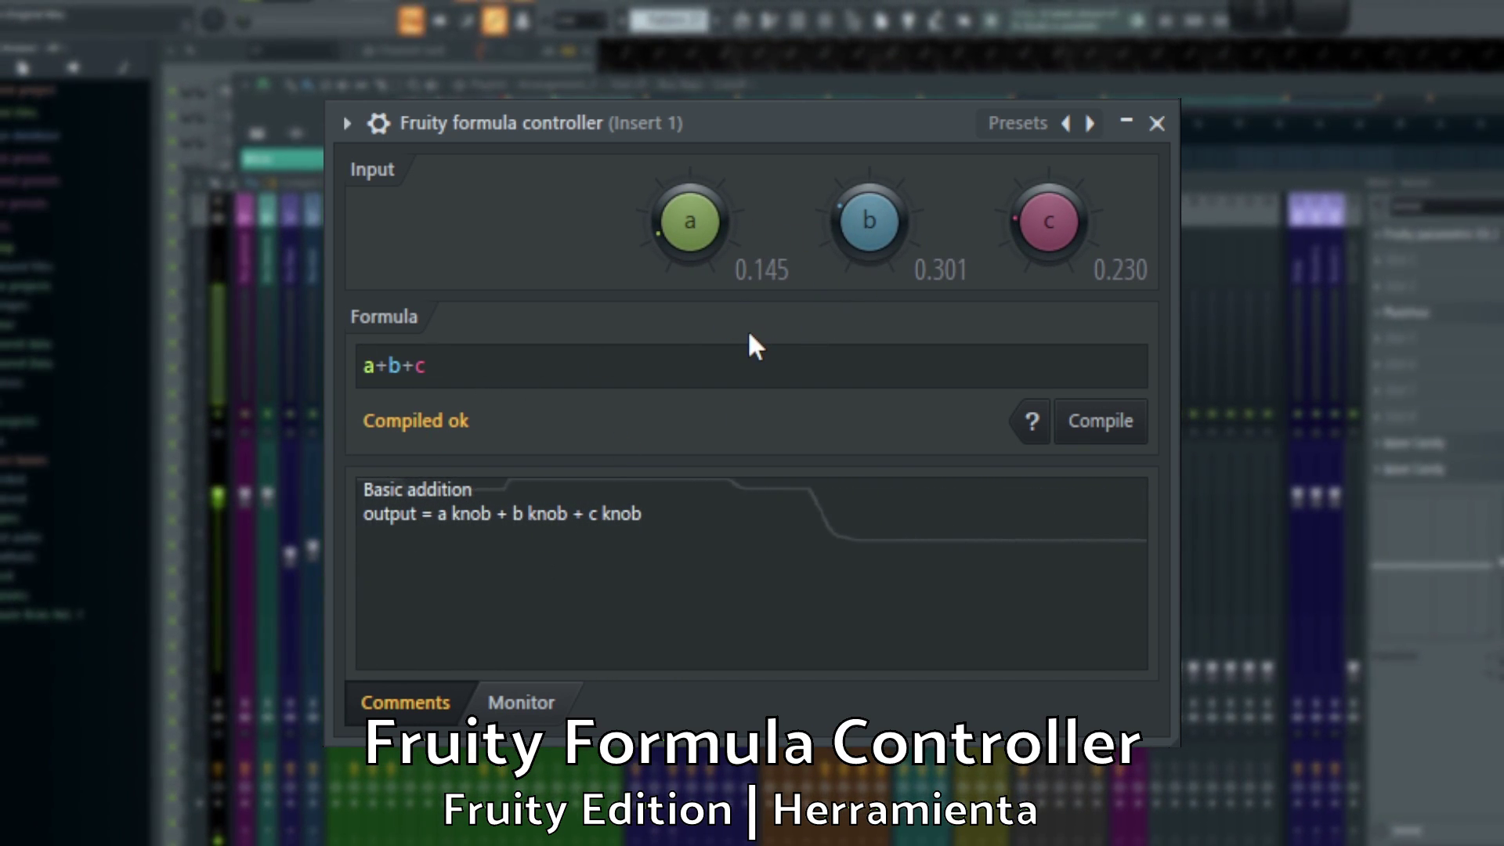
pyautogui.click(1087, 123)
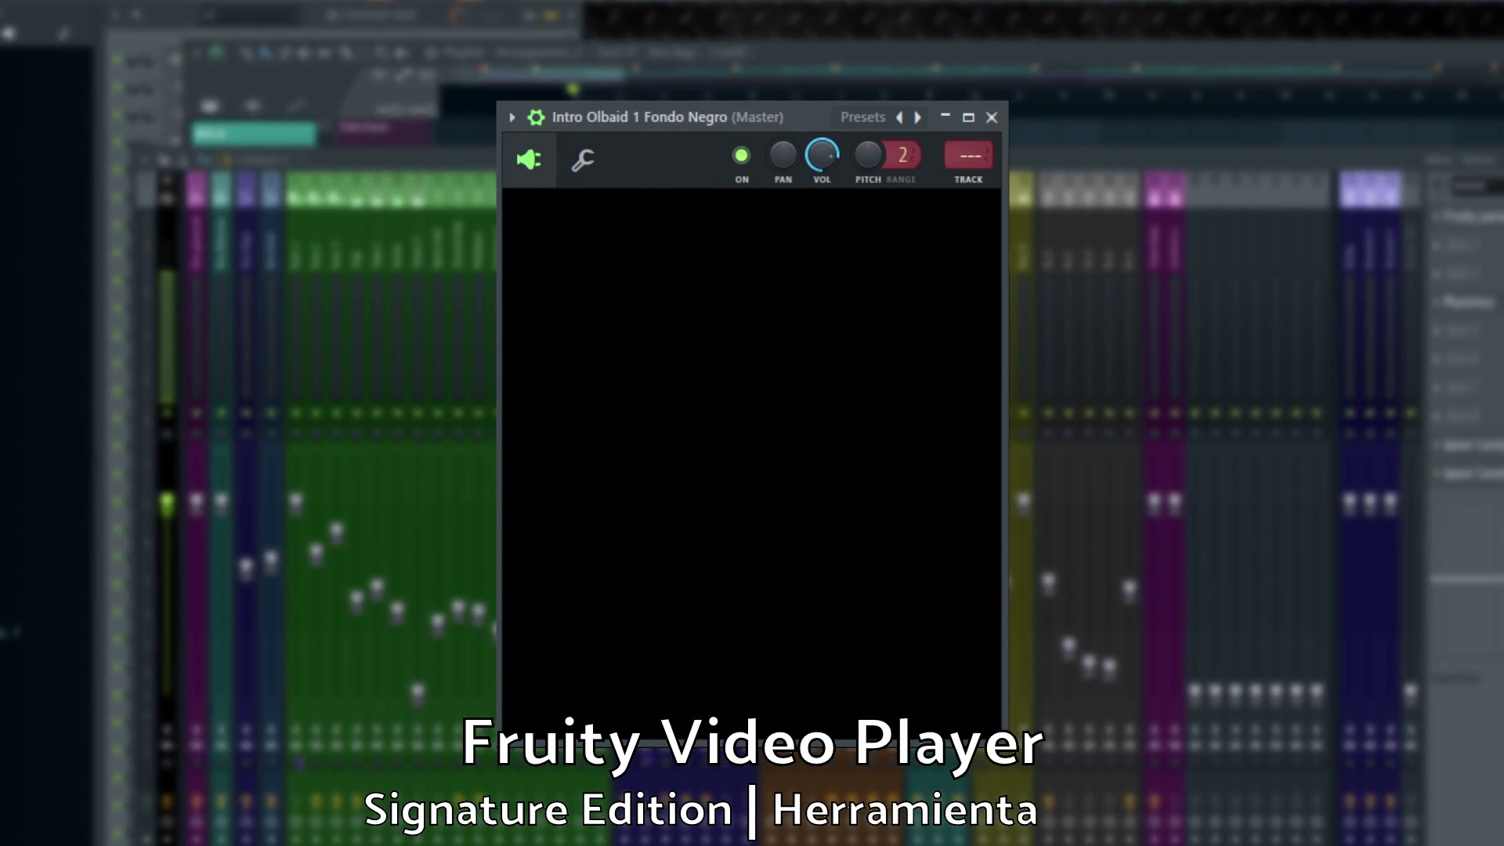
# Play the loaded intro video for a few seconds in Fruity Video Player, and stop it.
pyautogui.moveTo(779, 527)
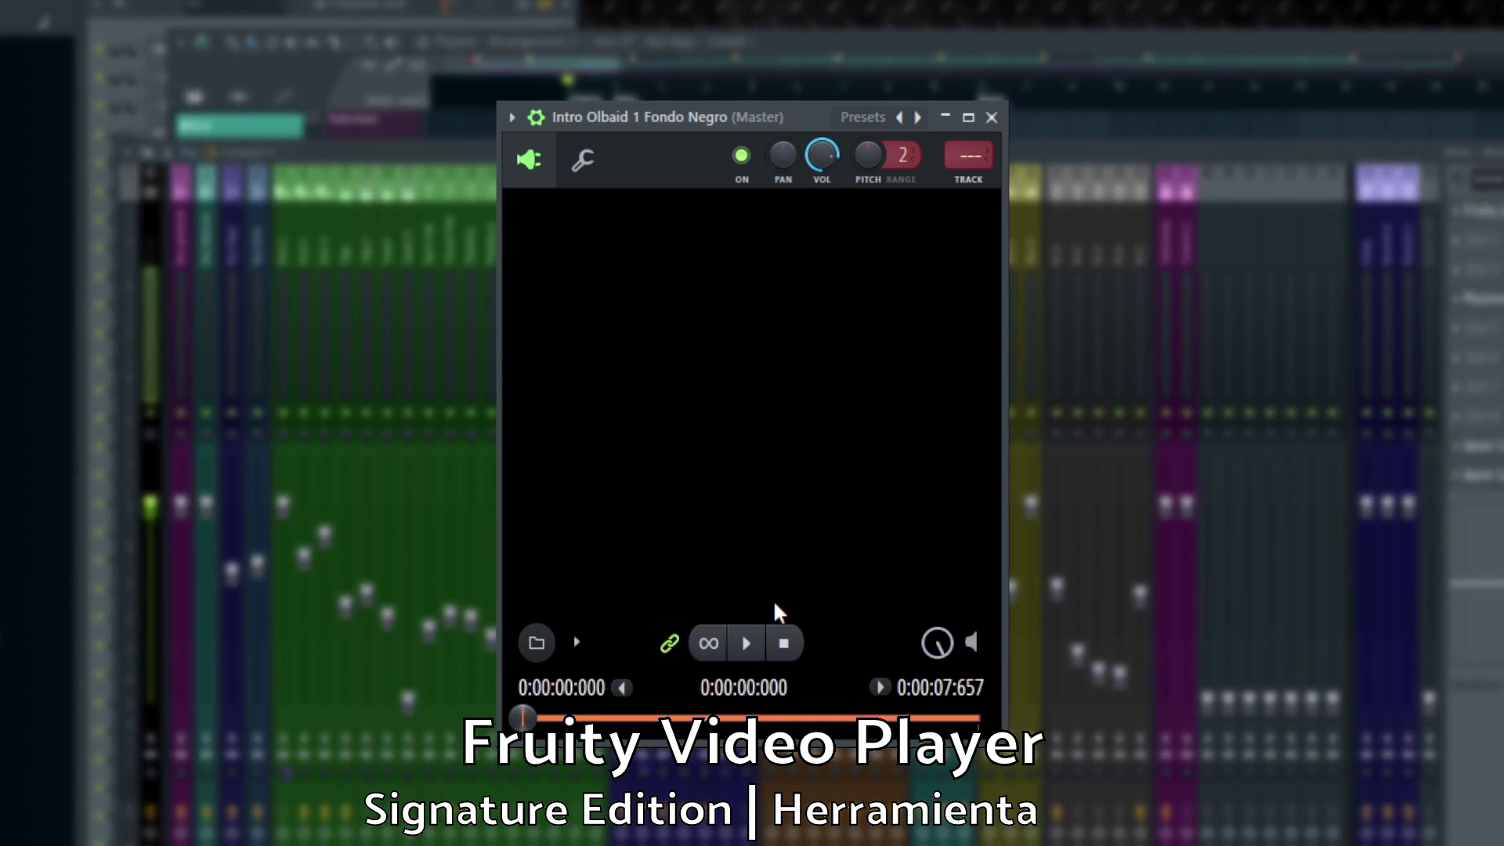
pyautogui.click(748, 644)
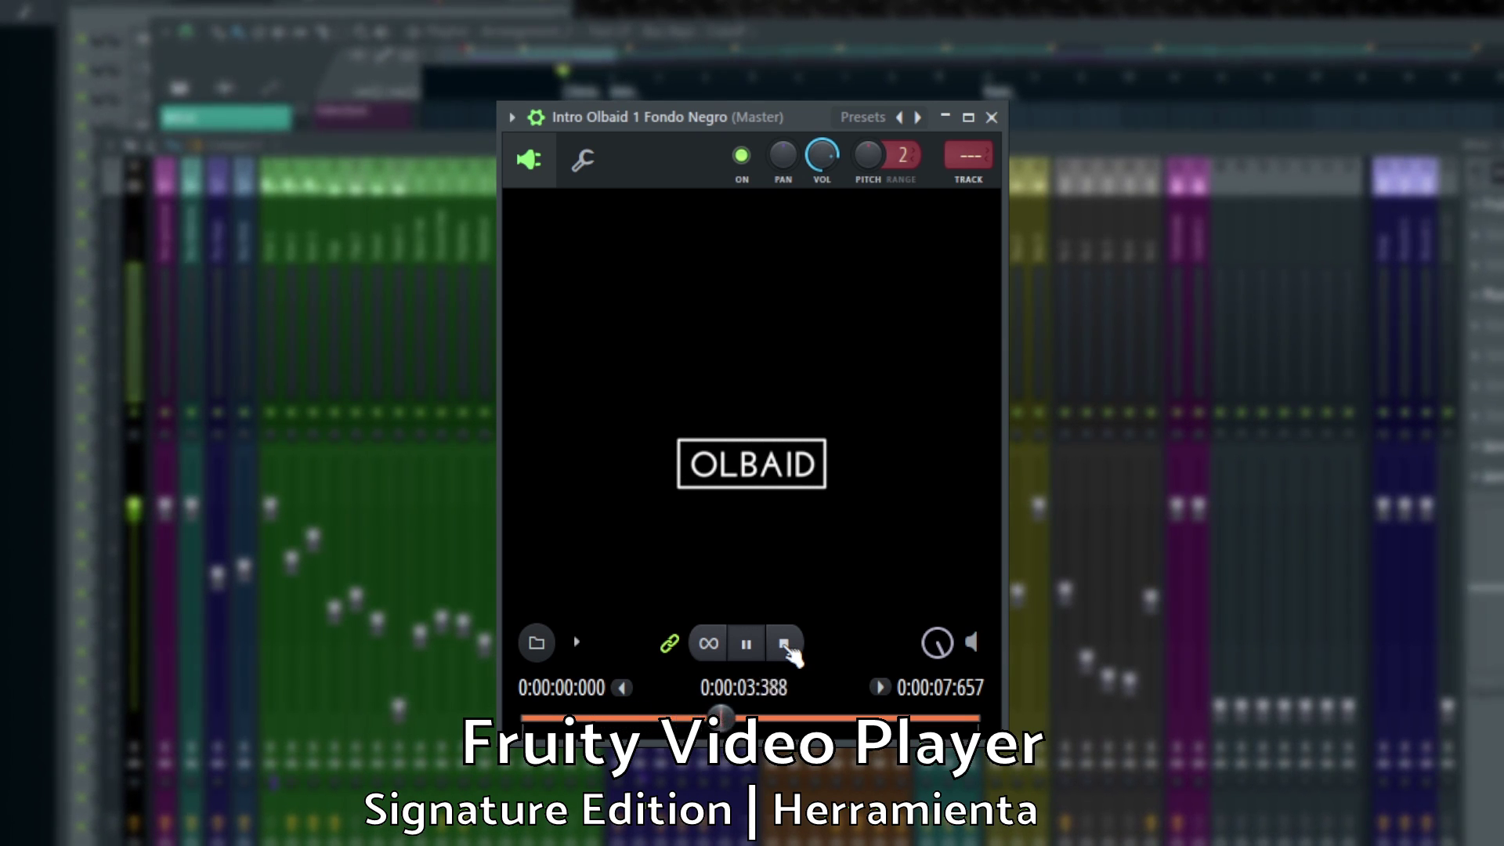
pyautogui.click(785, 645)
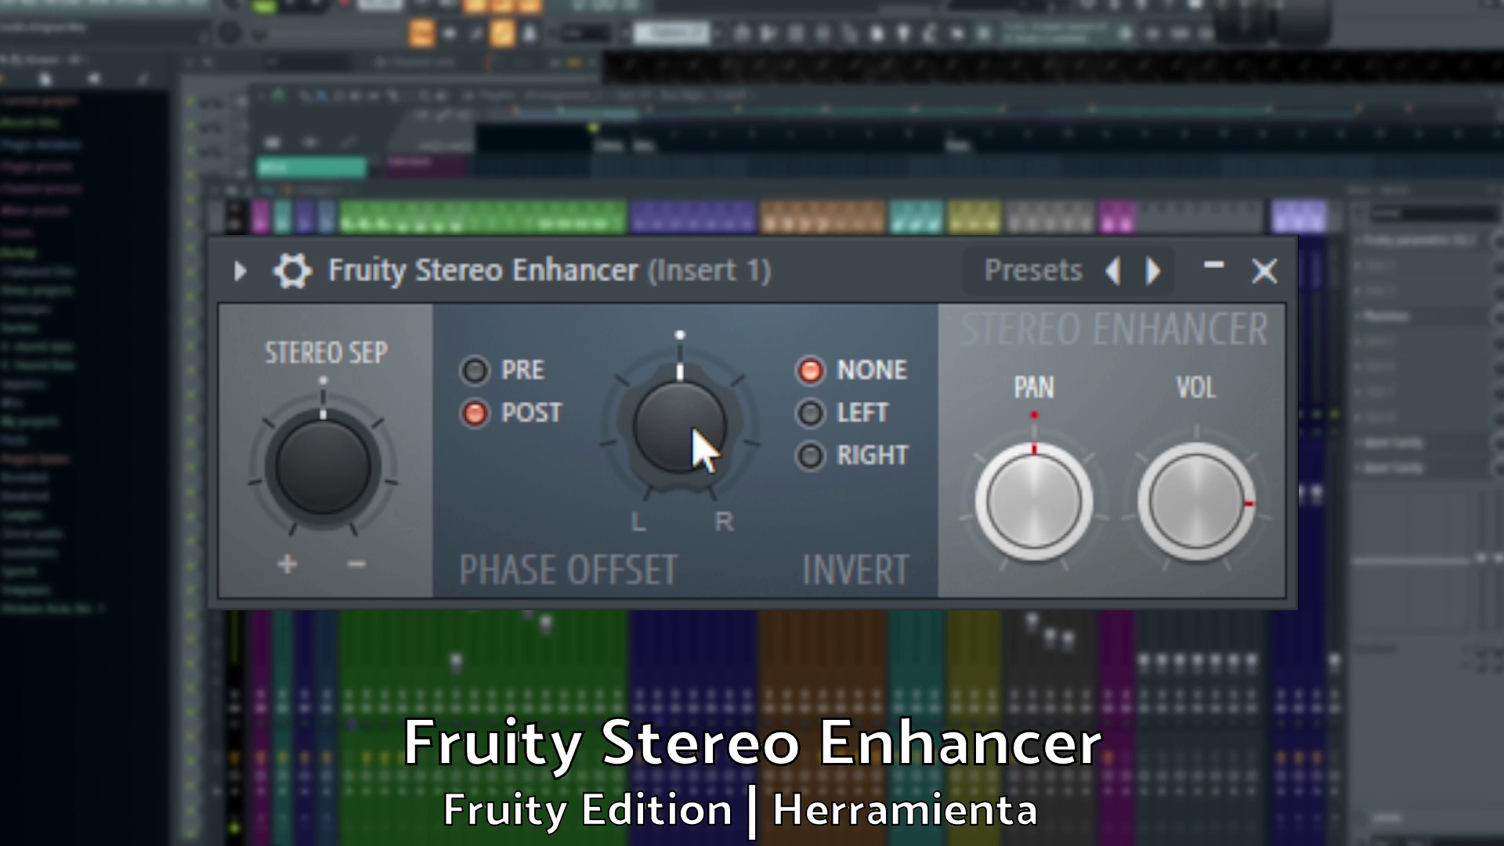
# Adjust the phase offset in Fruity Stereo Enhancer.
pyautogui.moveTo(699, 448); pyautogui.dragTo(699, 415)
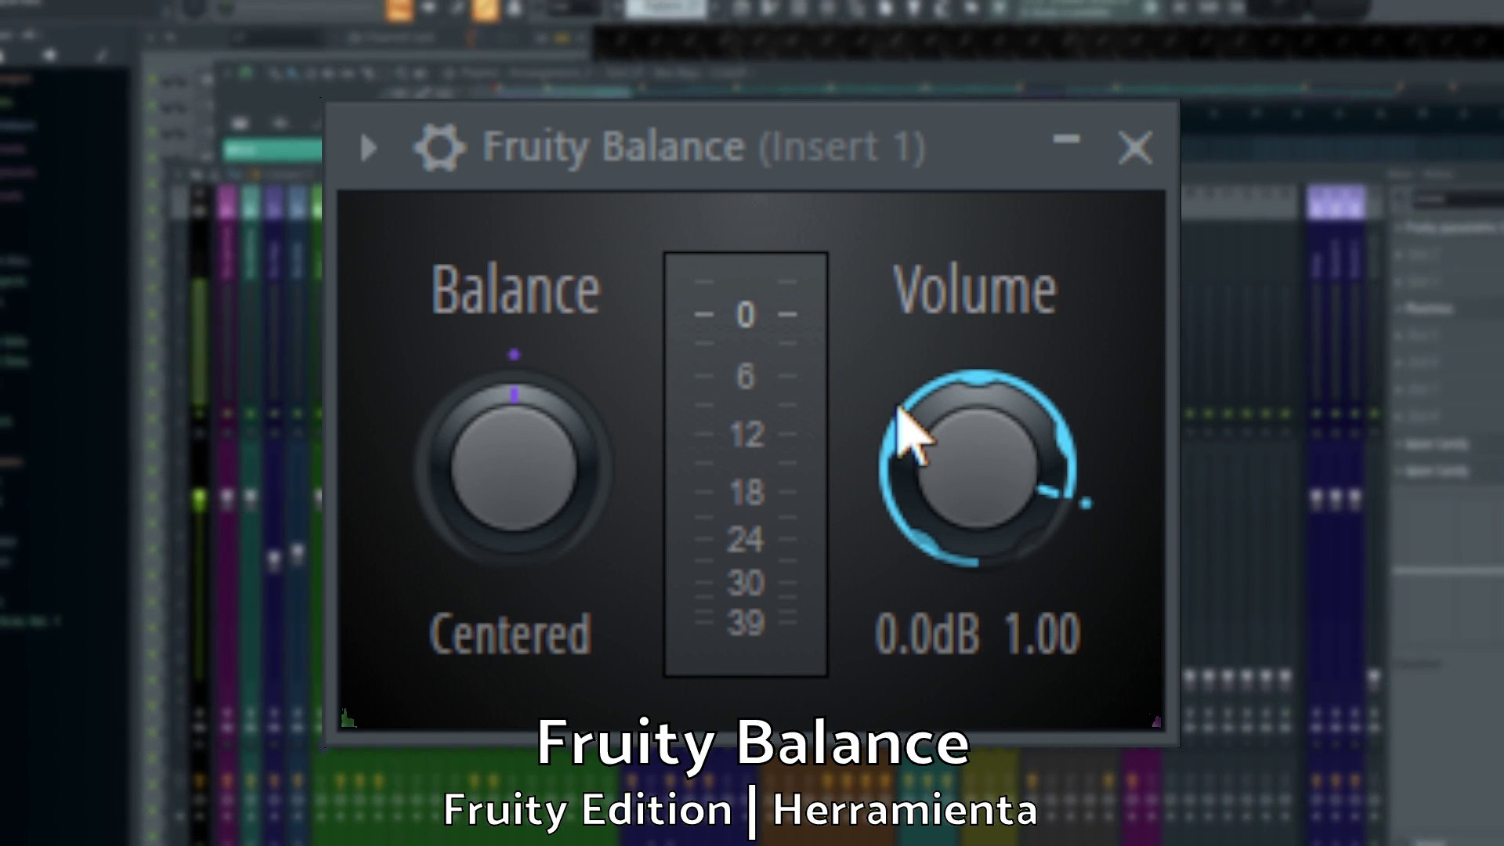
# Try out the volume control in Fruity Balance.
pyautogui.moveTo(966, 477); pyautogui.dragTo(1016, 462)
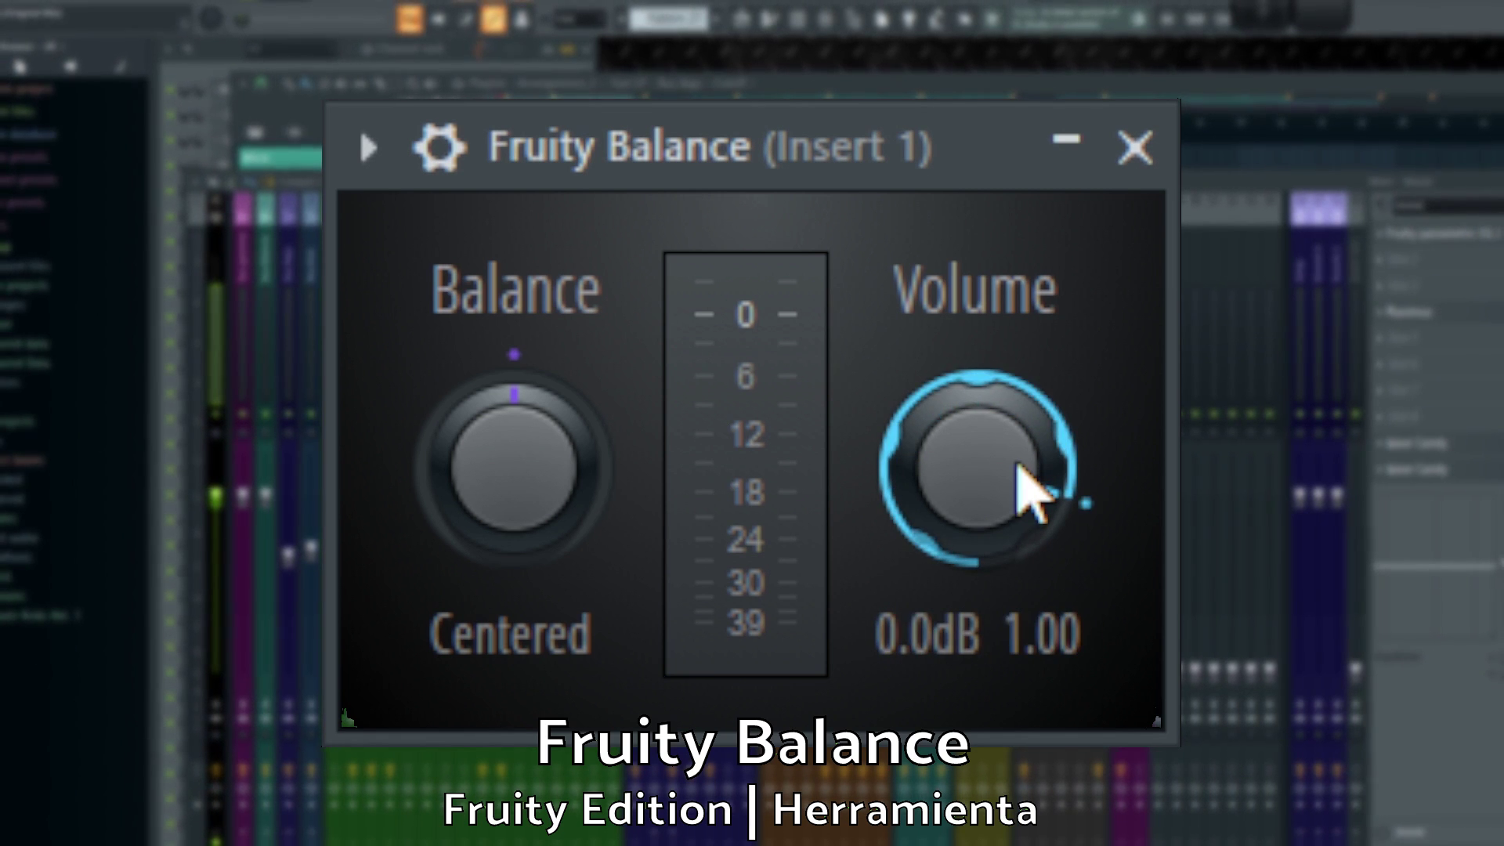